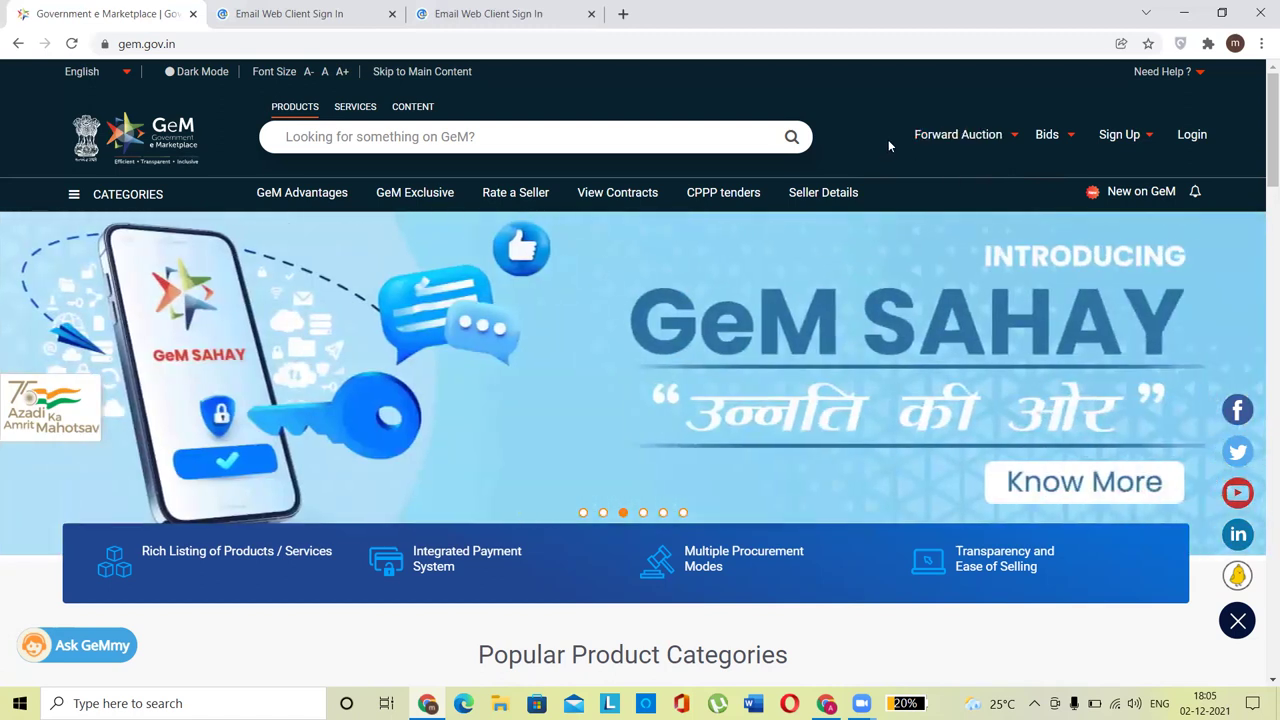
- Bring up the gem.gov.in home page with the Forward Auction menu in view
mouse_move(1012, 145)
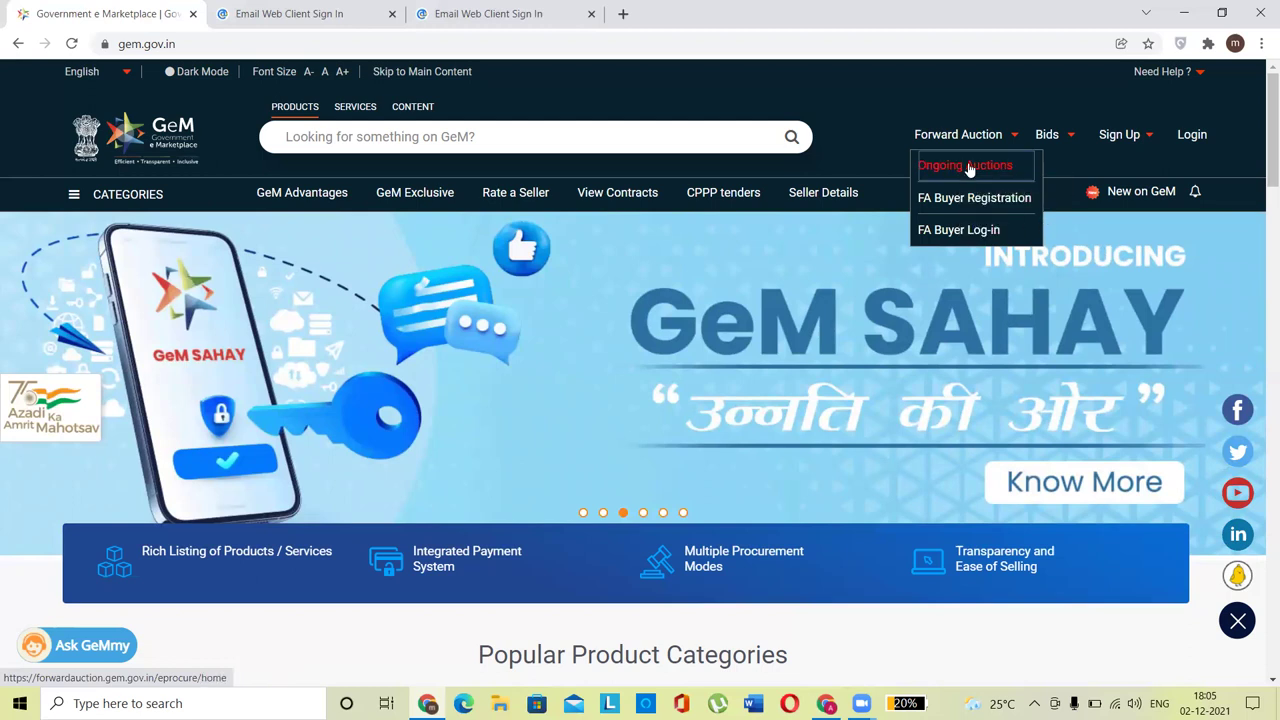
- Open Forward Auction > Ongoing Auctions, then the Sign Up > FA Buyer registration form
click(968, 168)
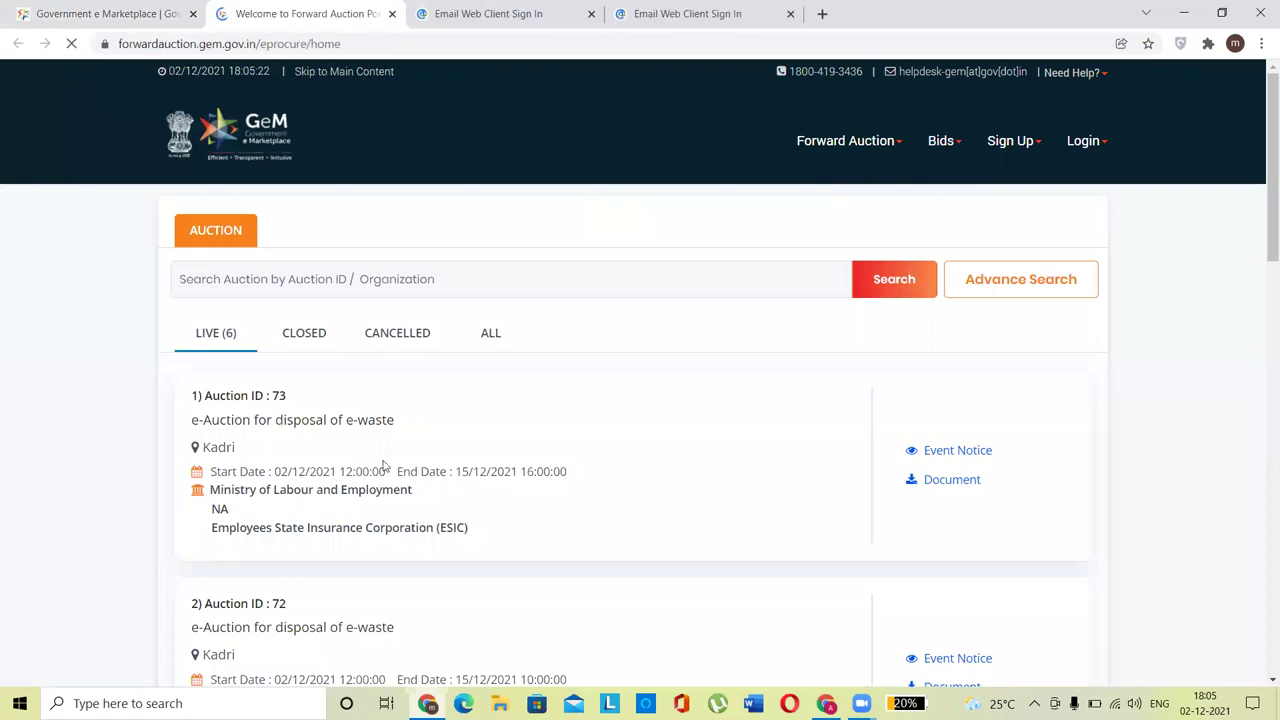
drag(1272, 205, 960, 165)
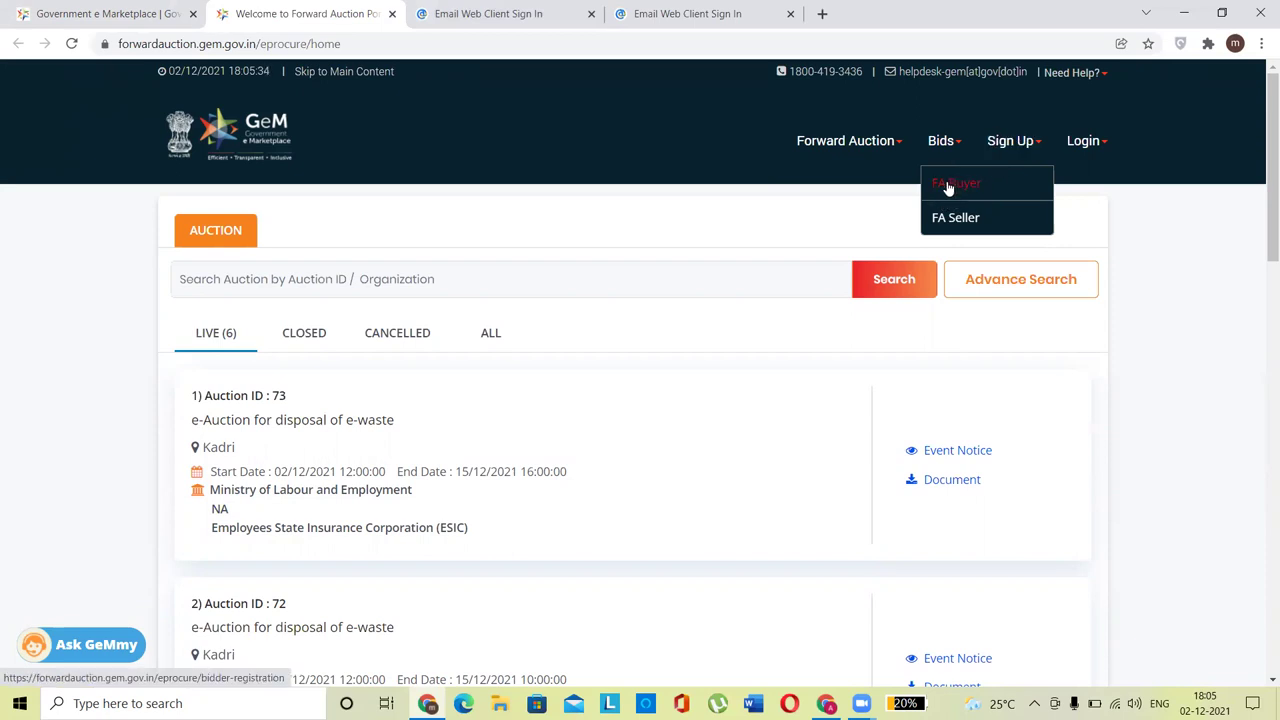
click(946, 190)
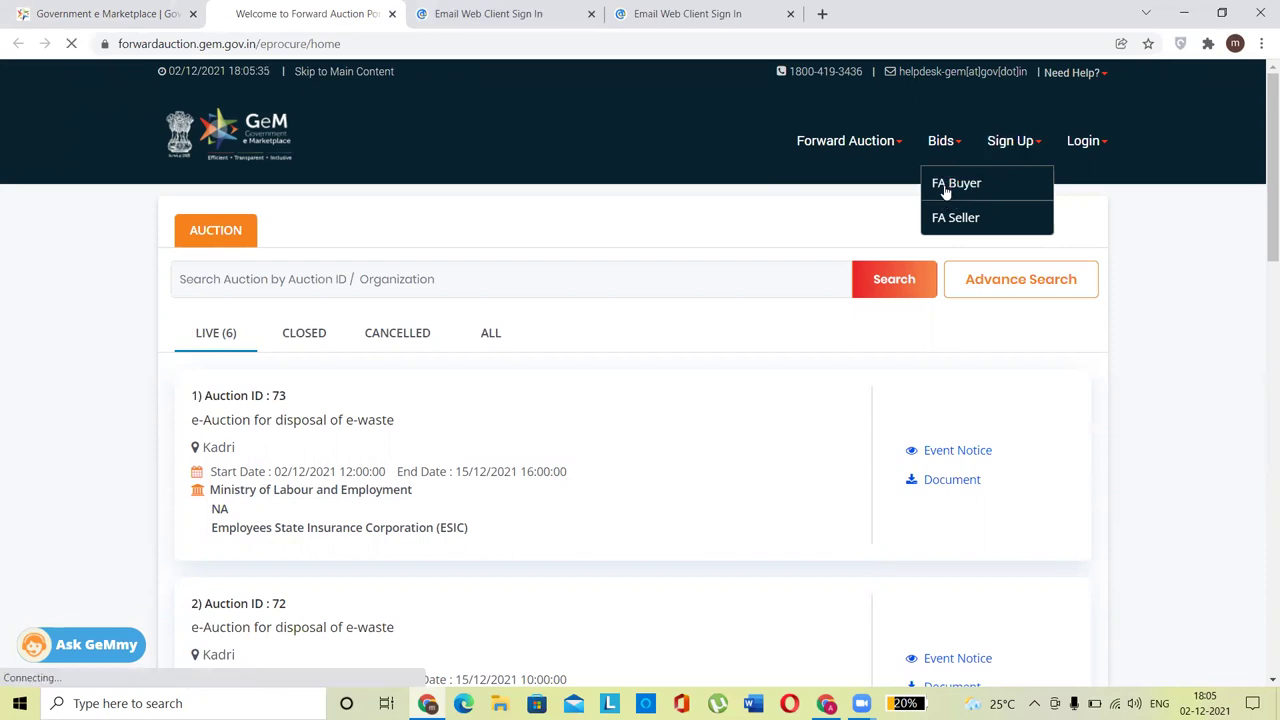
- Paste the bidder's email address, then enter and confirm the account password
click(363, 372)
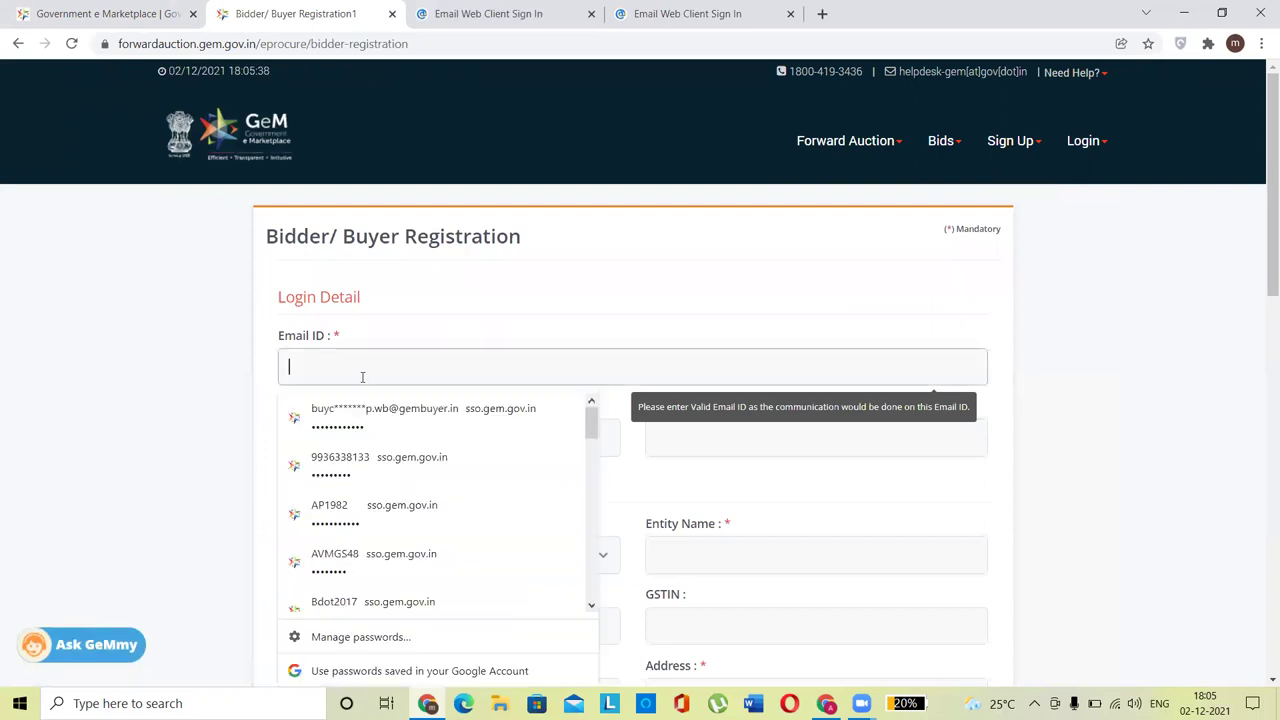
key(ctrl+v)
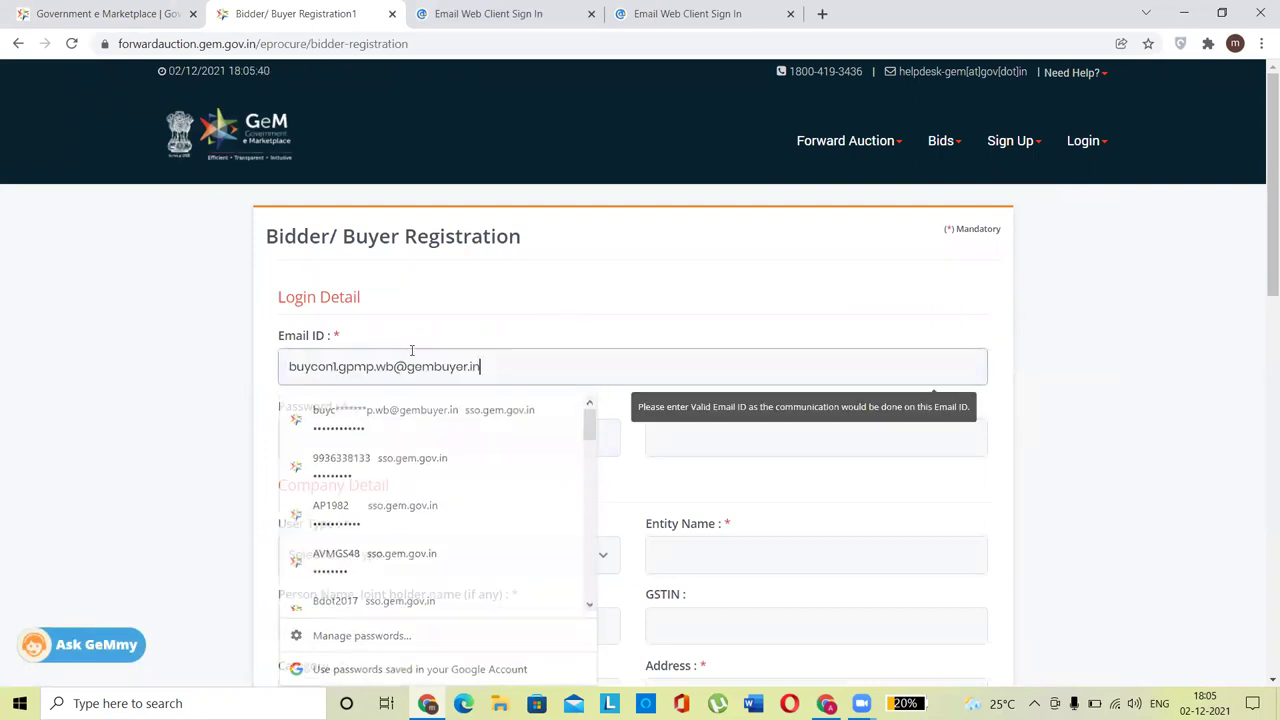
scroll(1247, 300, down, 3)
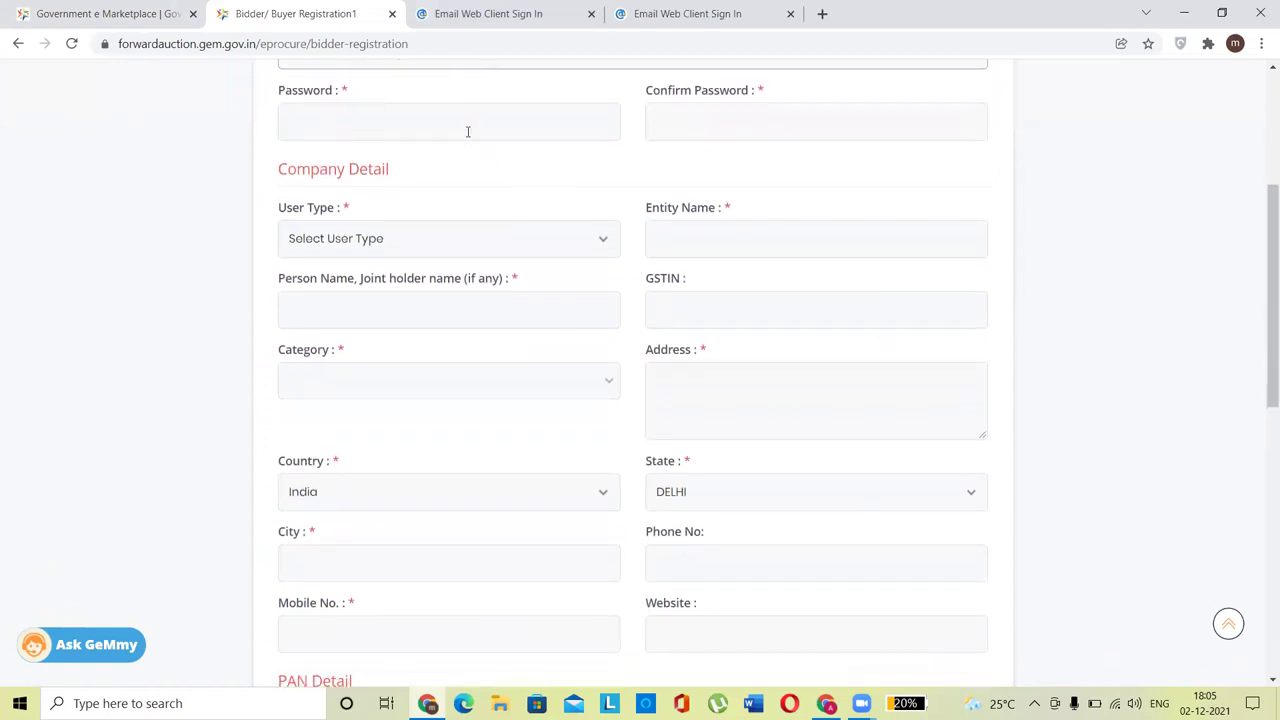
click(466, 130)
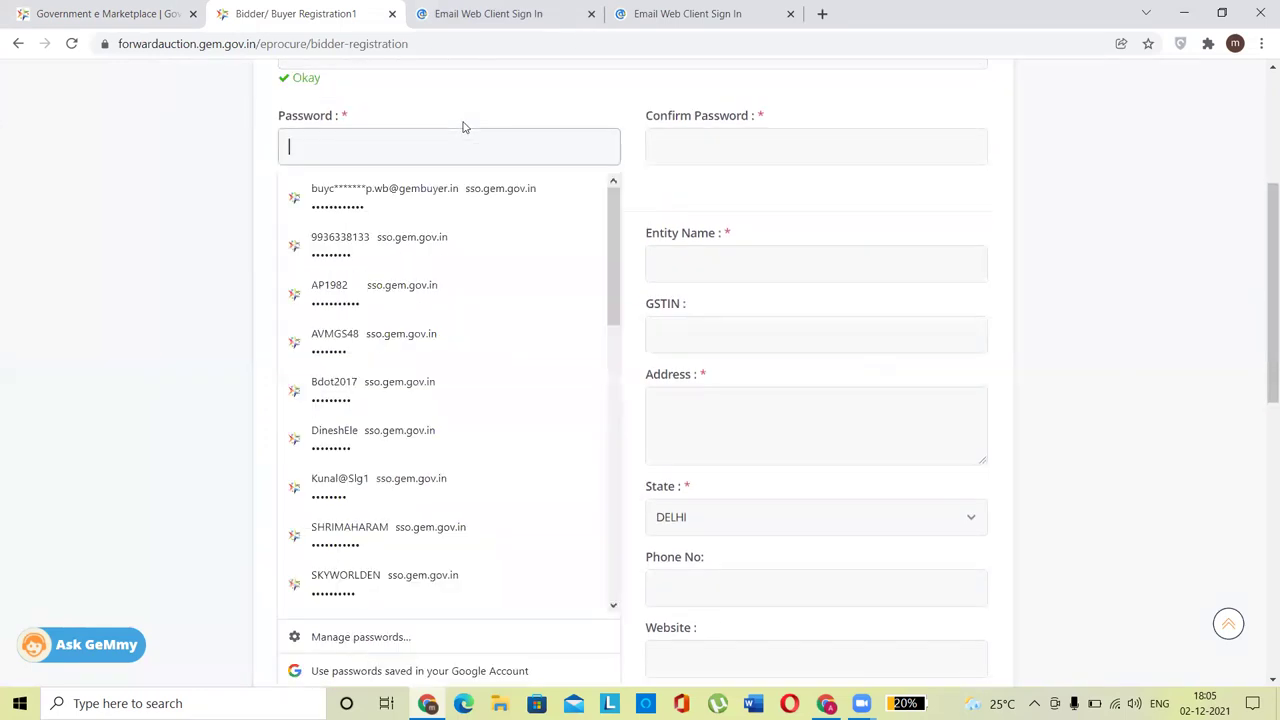
text(a•••••••••)
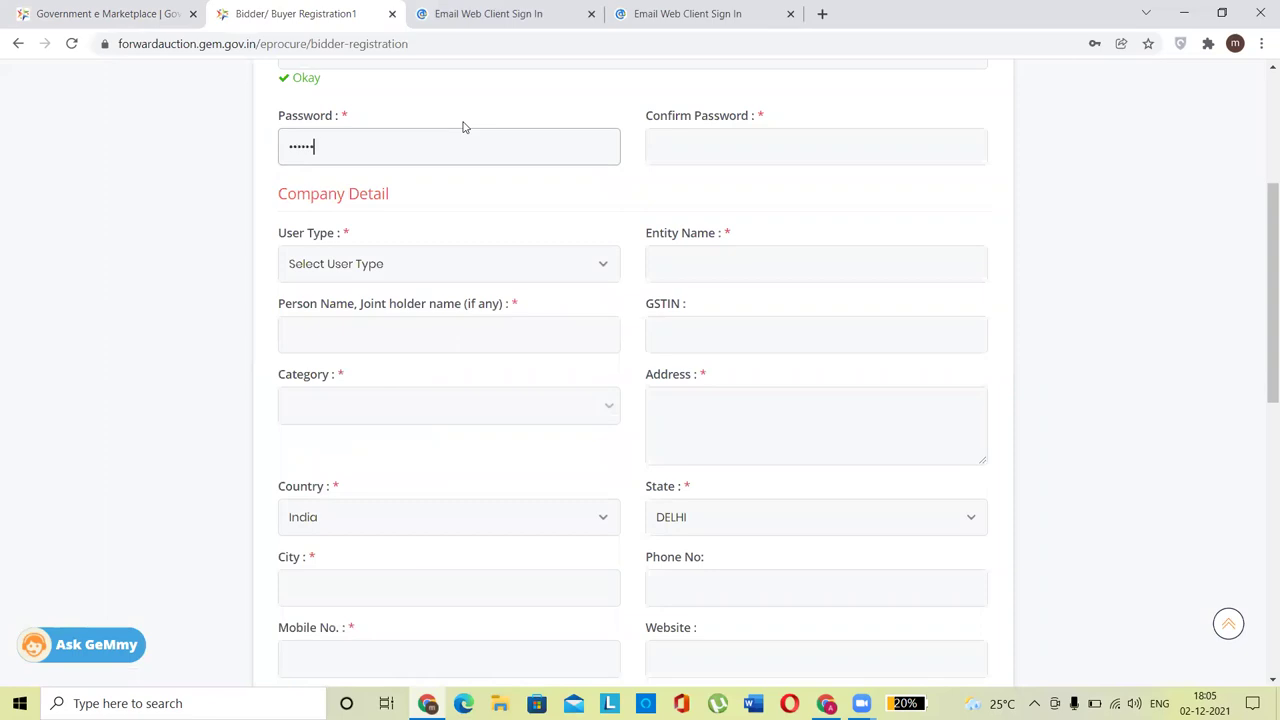
key(Tab)
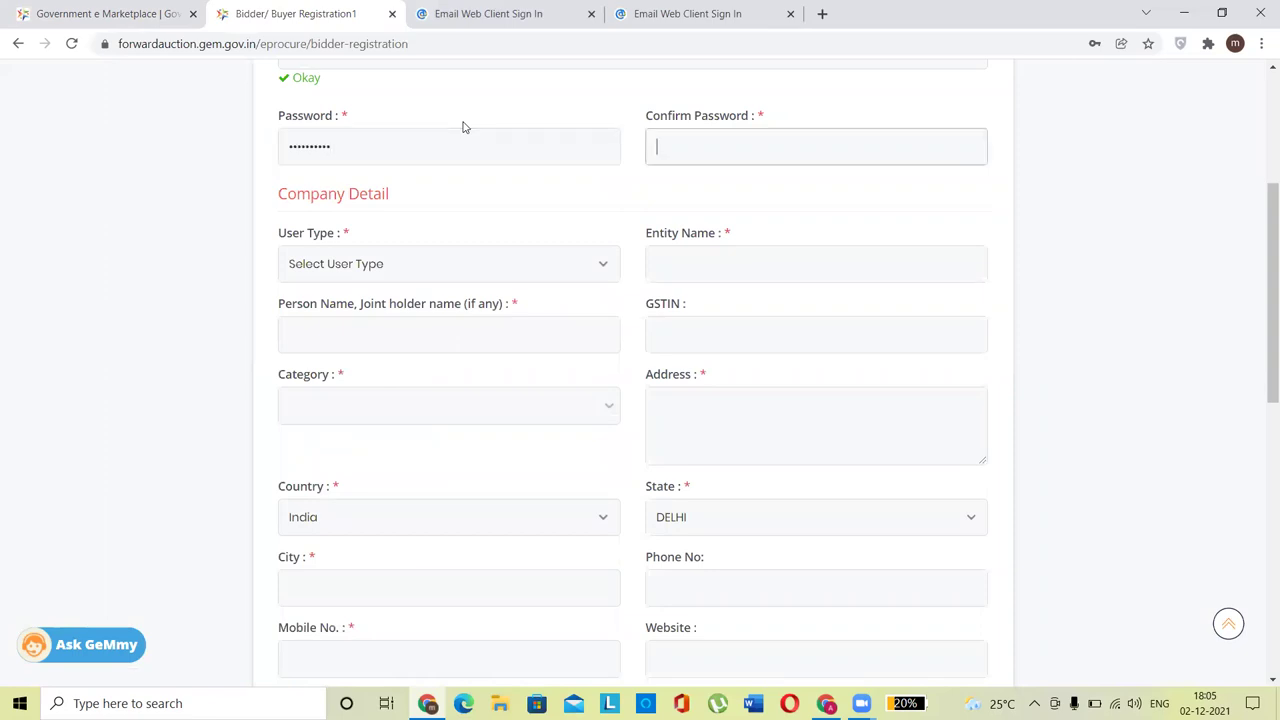
text(••••••••••)
- Set User Type to Proprietor
click(390, 275)
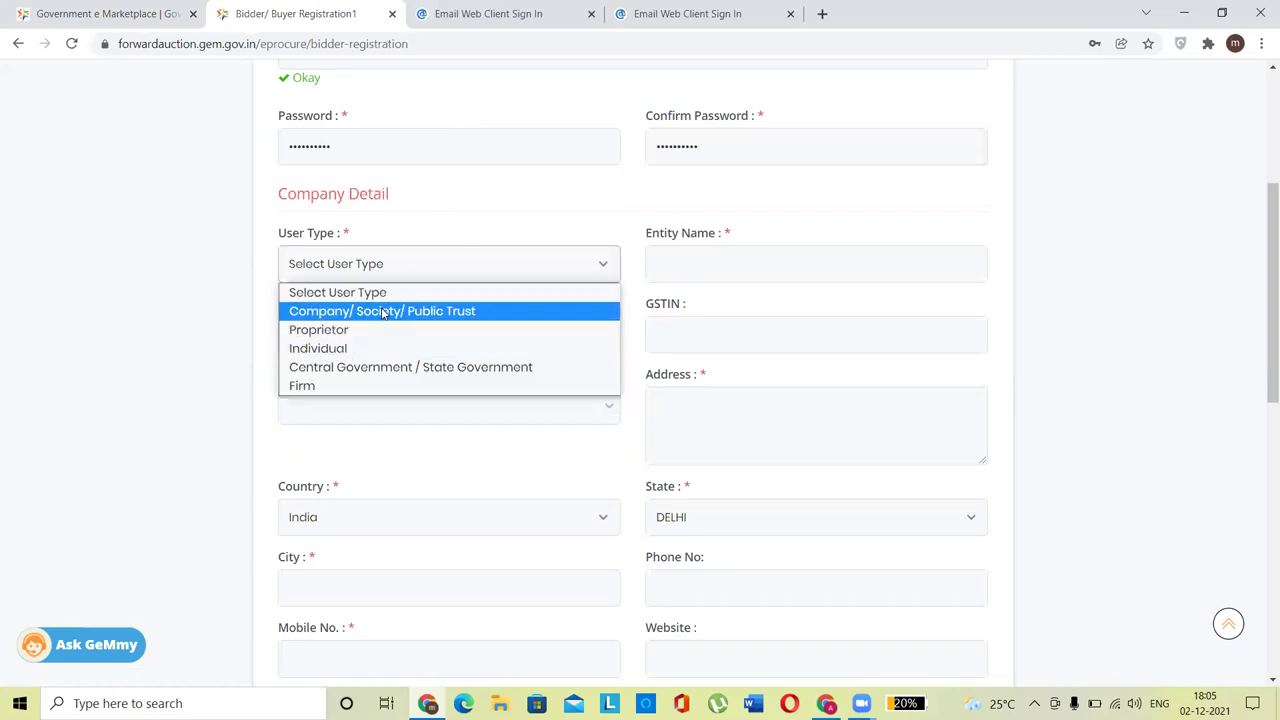
mouse_move(1258, 271)
mouse_down()
mouse_move(1268, 214)
mouse_move(1260, 286)
mouse_up()
click(448, 249)
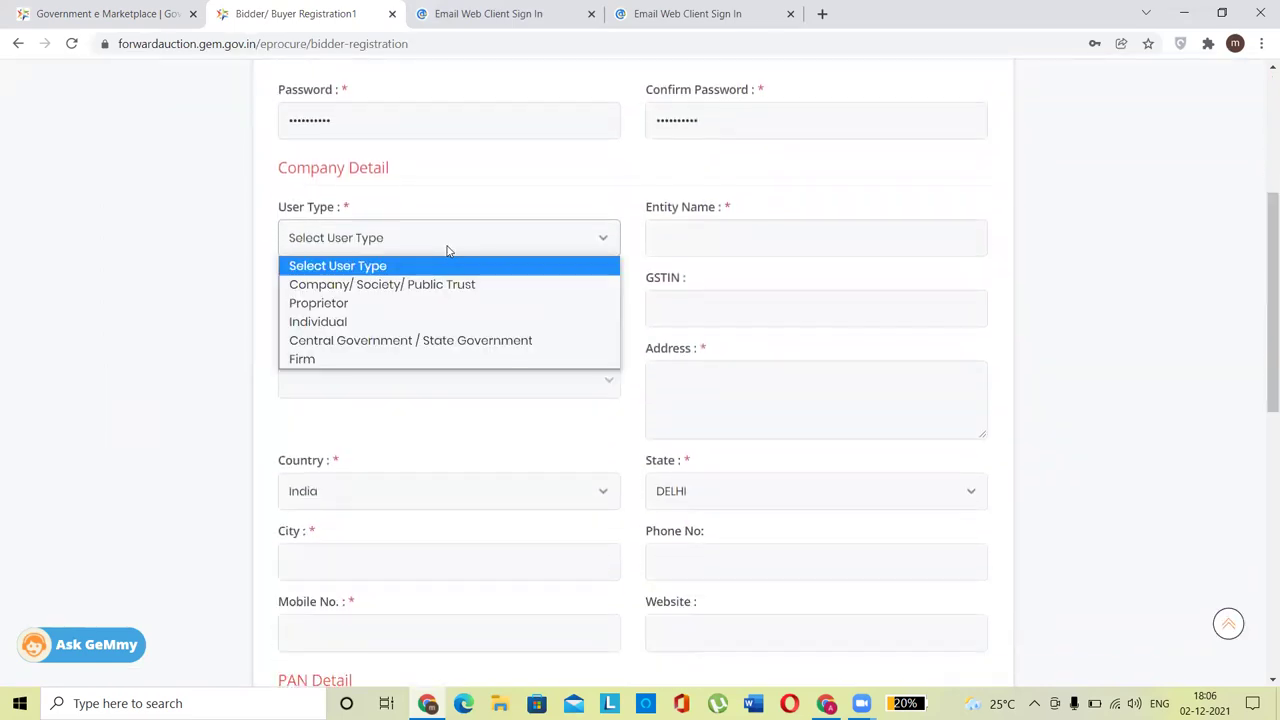
click(392, 308)
click(671, 246)
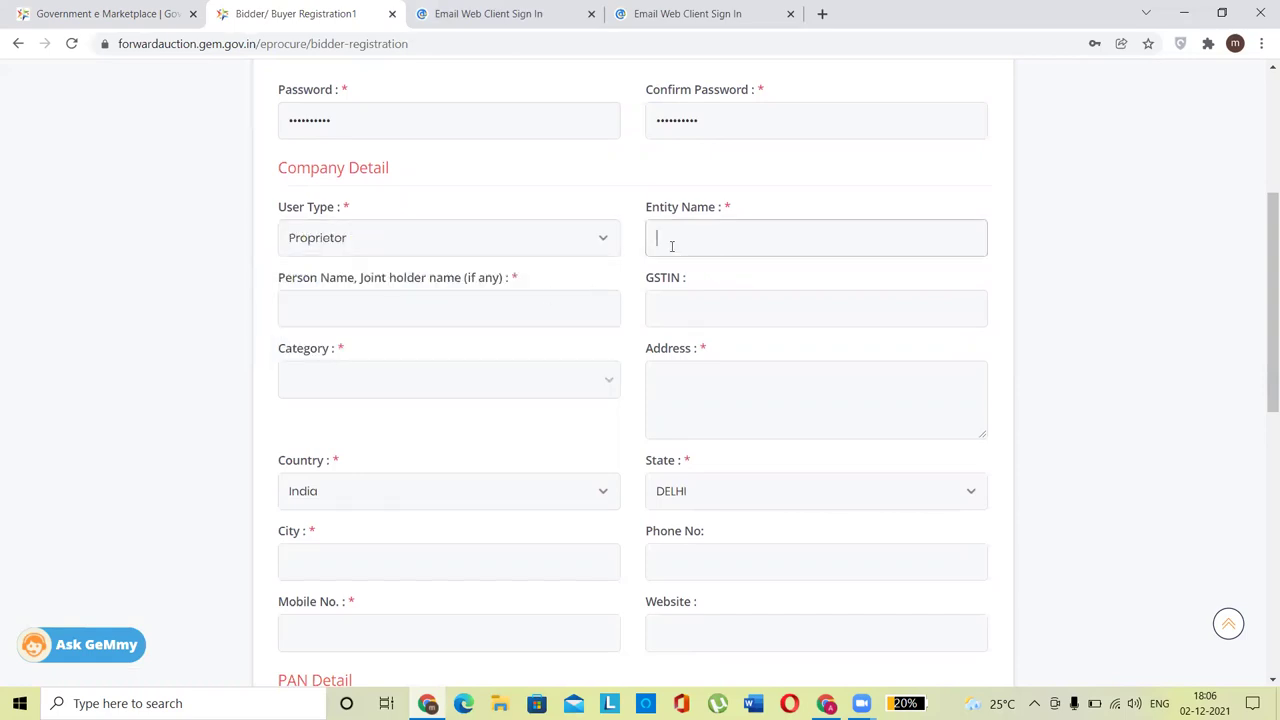
click(1243, 318)
- Replace the Email ID with the bidder's new email address
drag(1261, 337, 1262, 263)
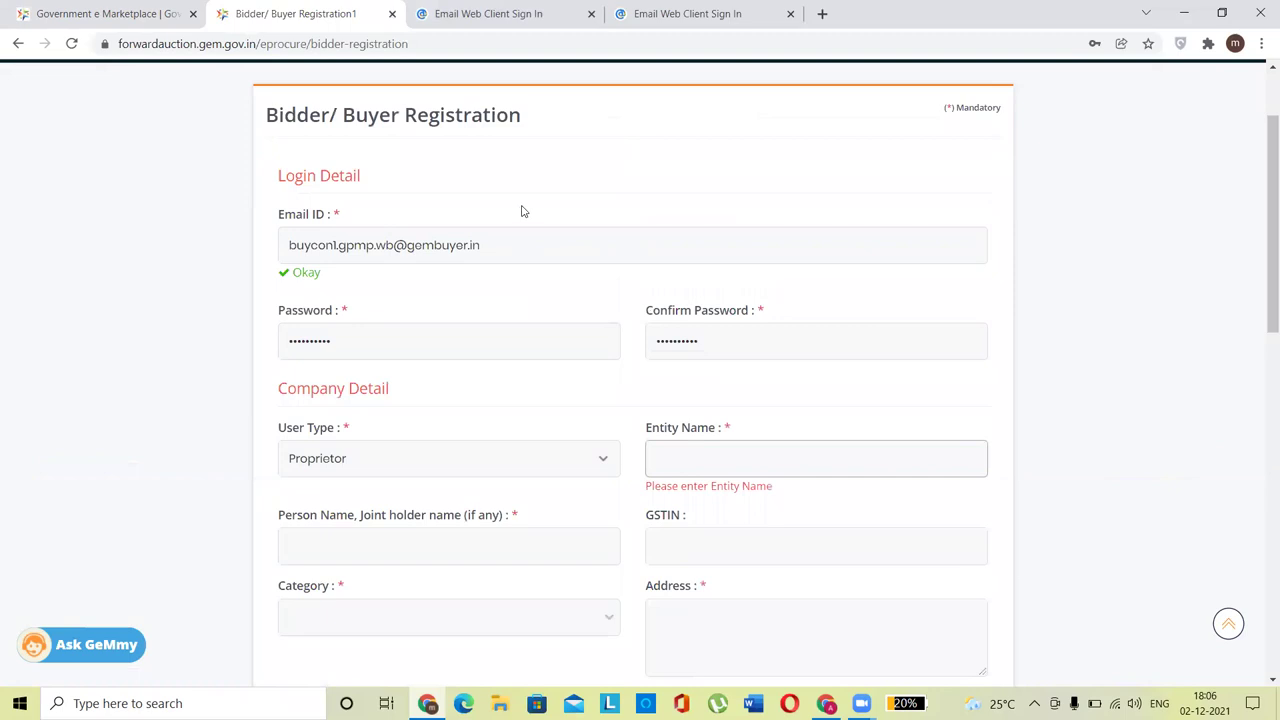
drag(481, 245, 285, 248)
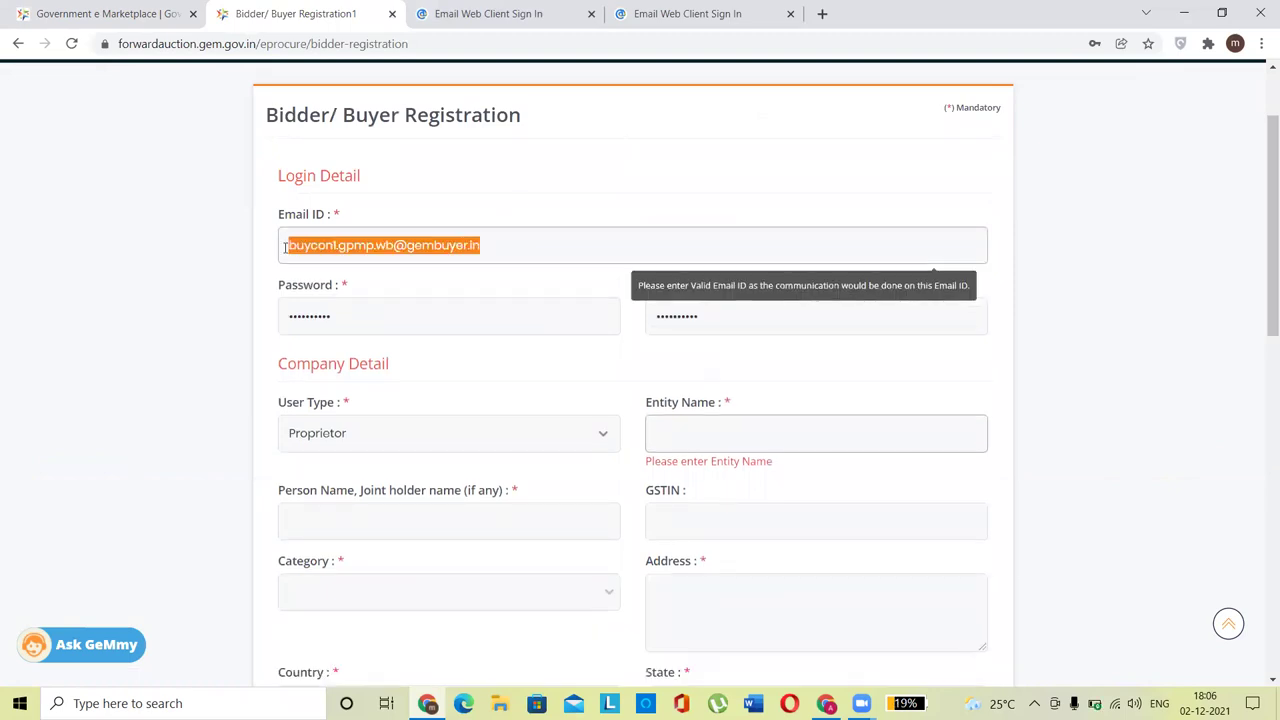
text(B)
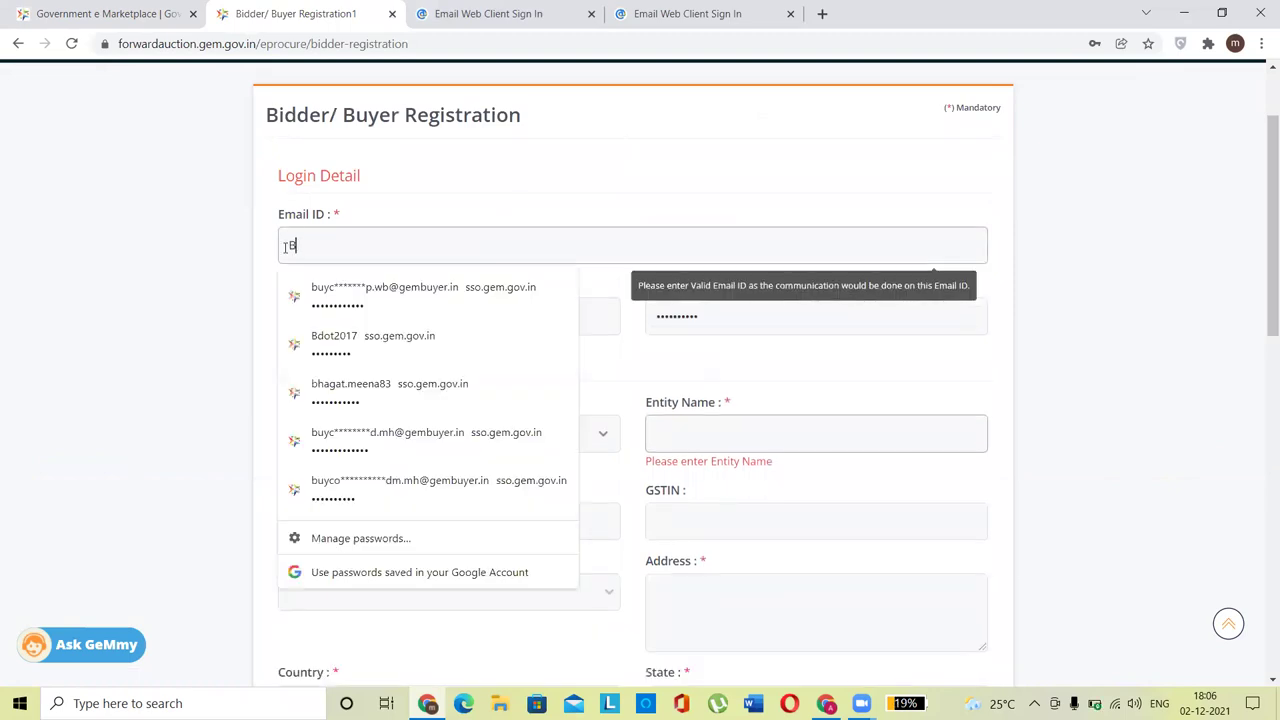
key(BackSpace)
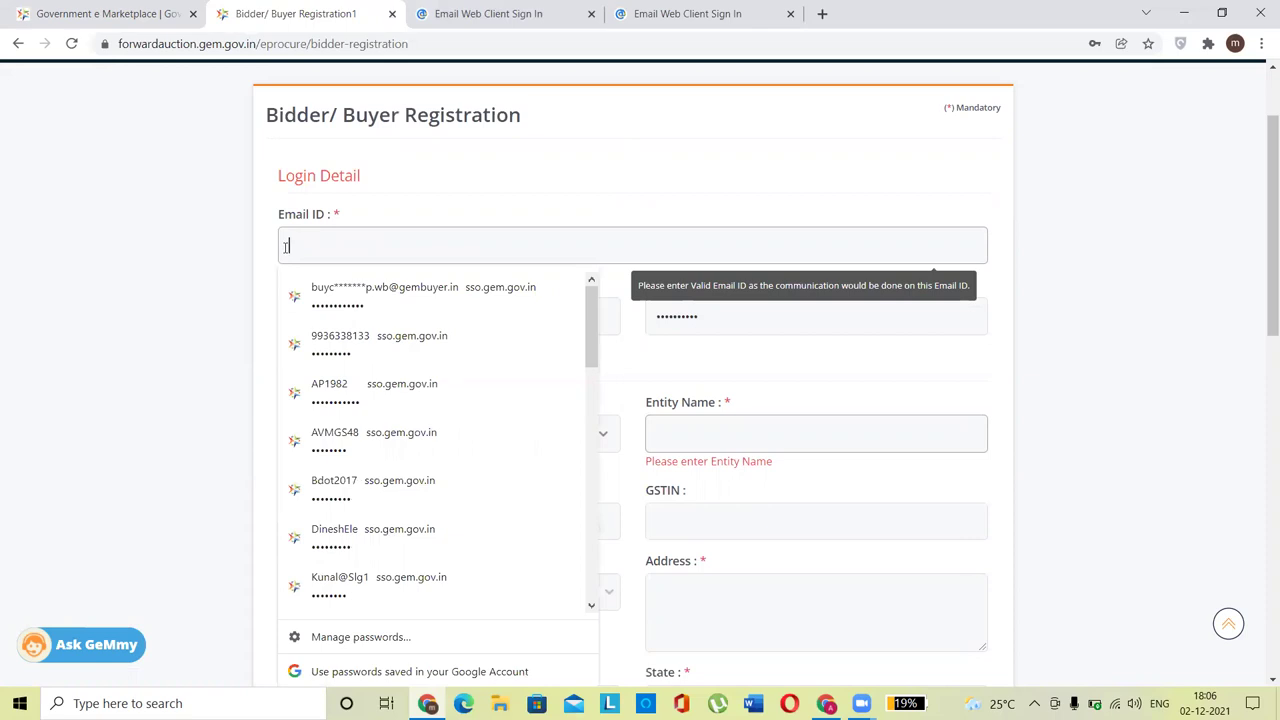
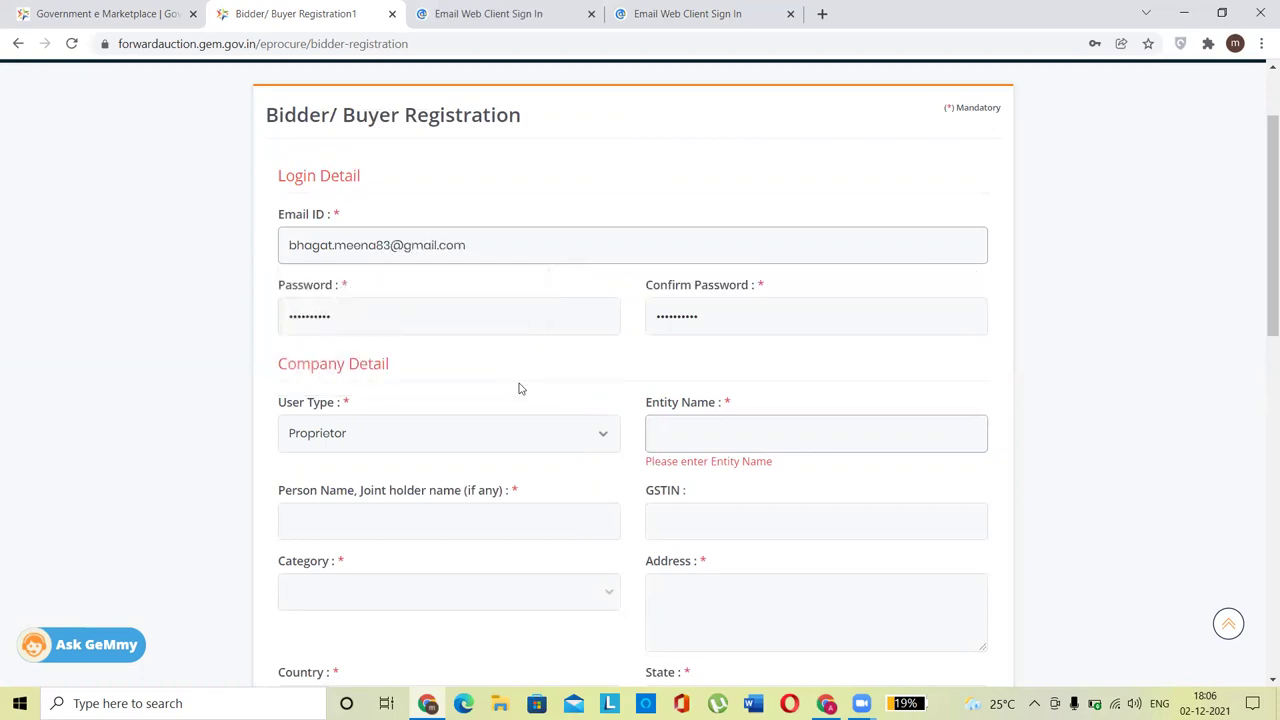
- Type the business name into the Entity Name field
click(714, 440)
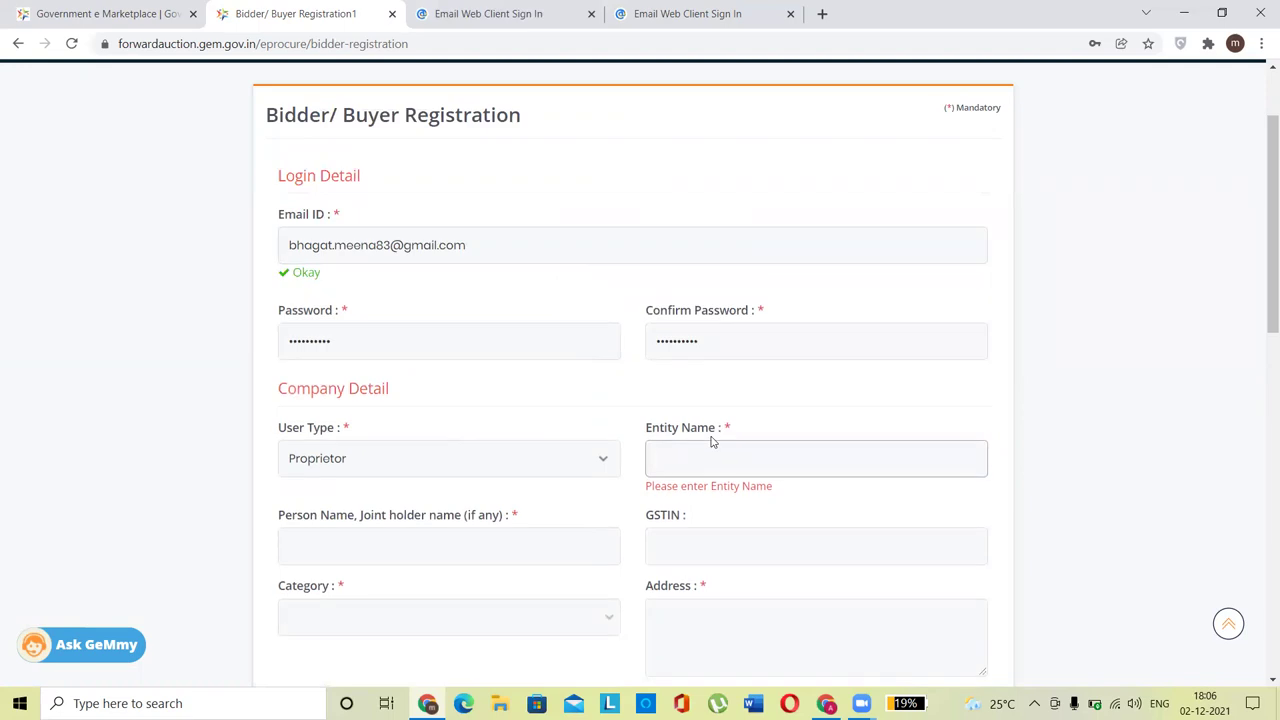
text(Bhagat Techno IT Solution)
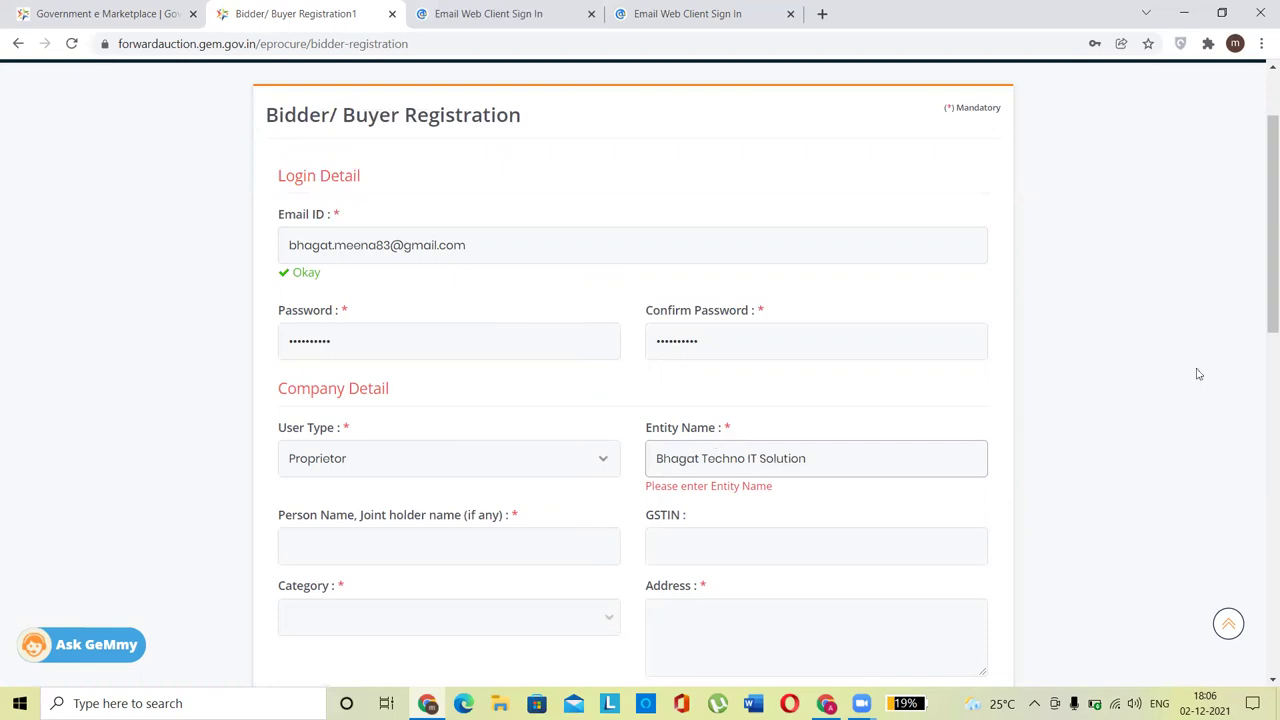
drag(1262, 286, 1262, 364)
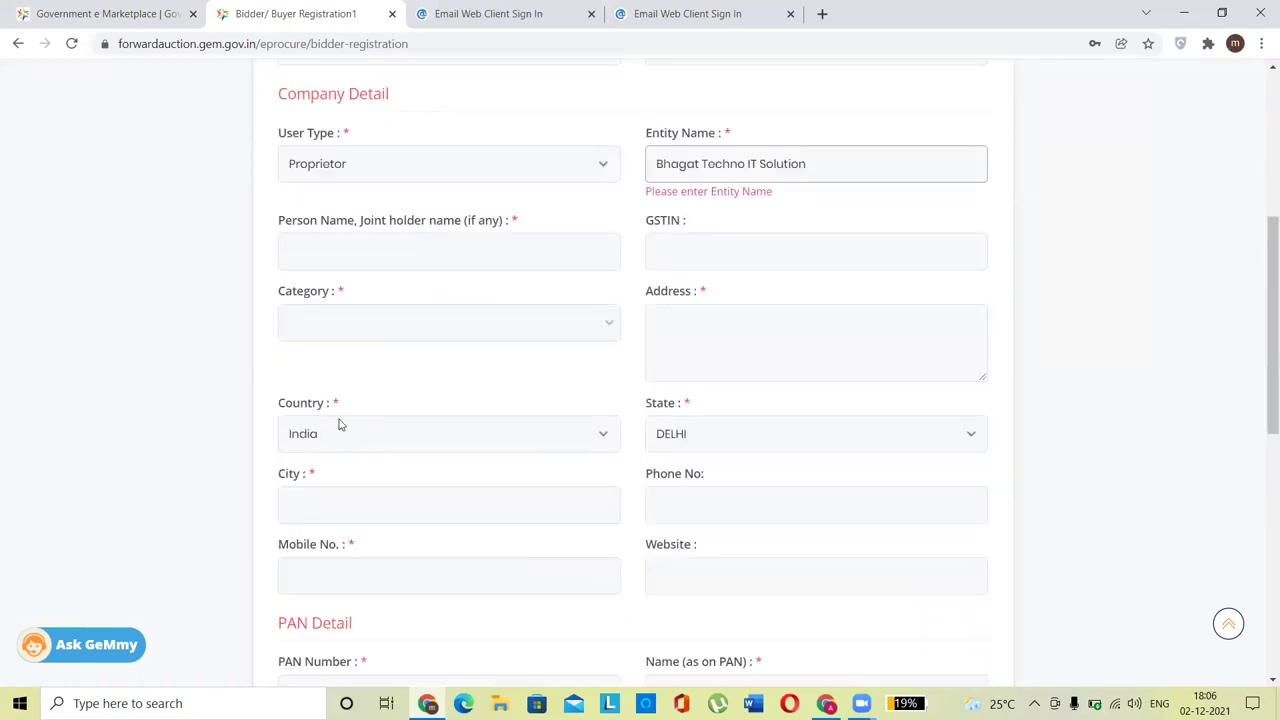
- Enter the holder's full name and the business GSTIN
click(350, 258)
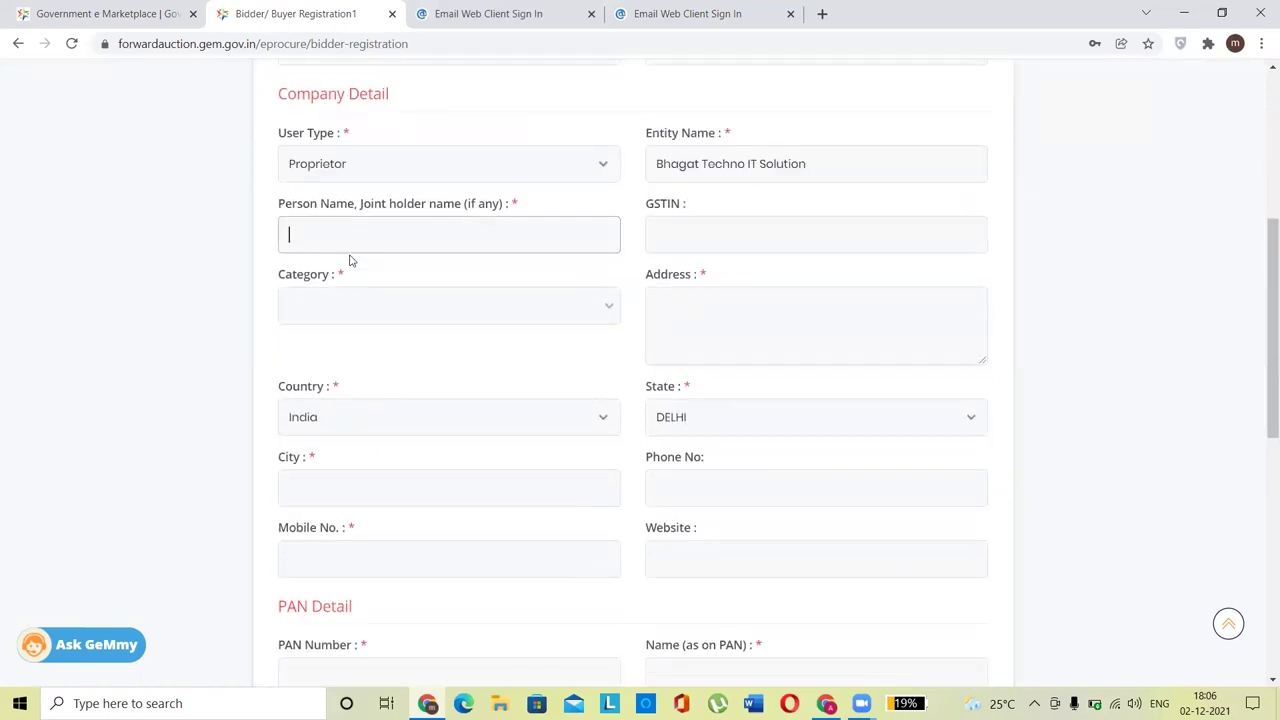
key(Tab)
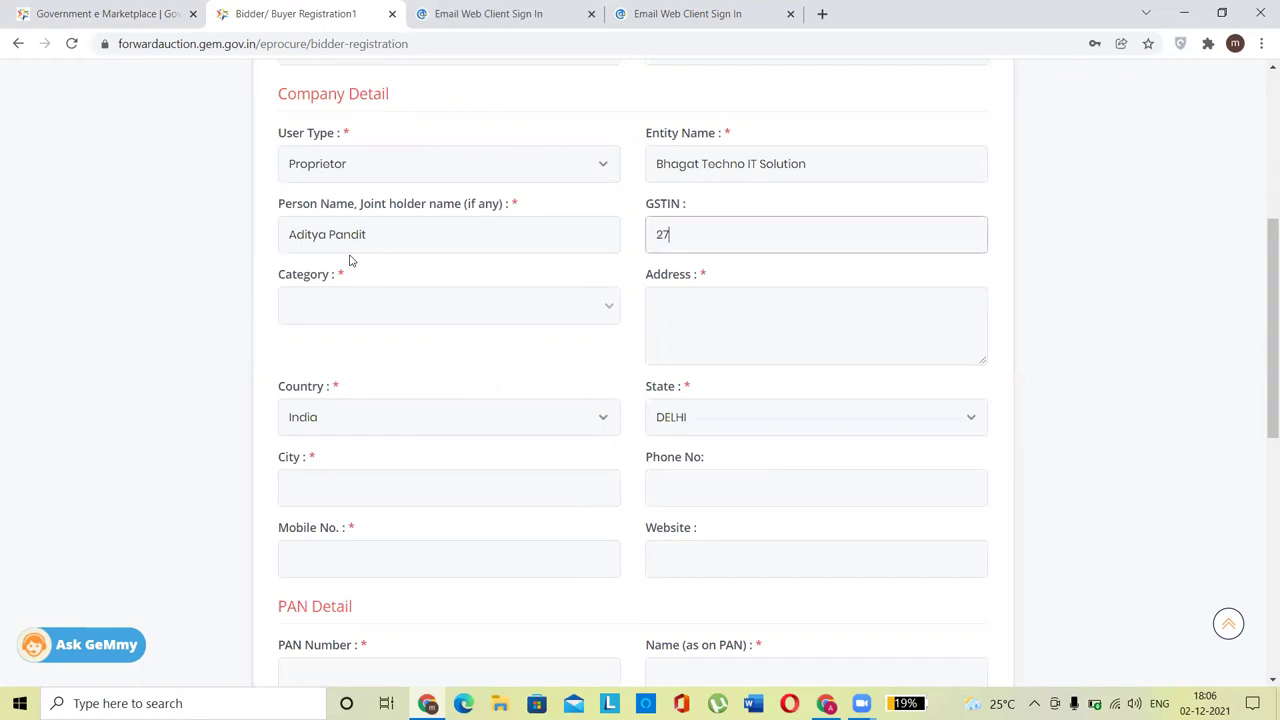
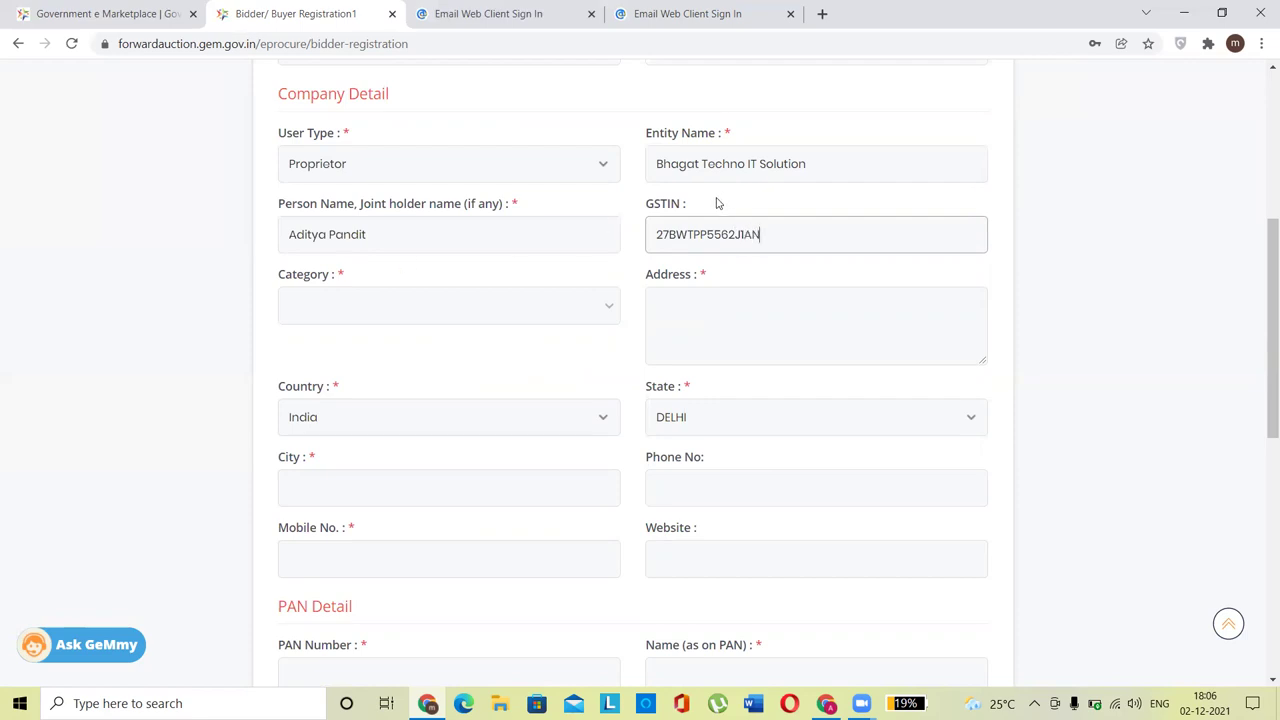
- Tick eWaste, Land/Building, Machineries, Others and Scrap/Disposables categories, then type the postal address
click(342, 305)
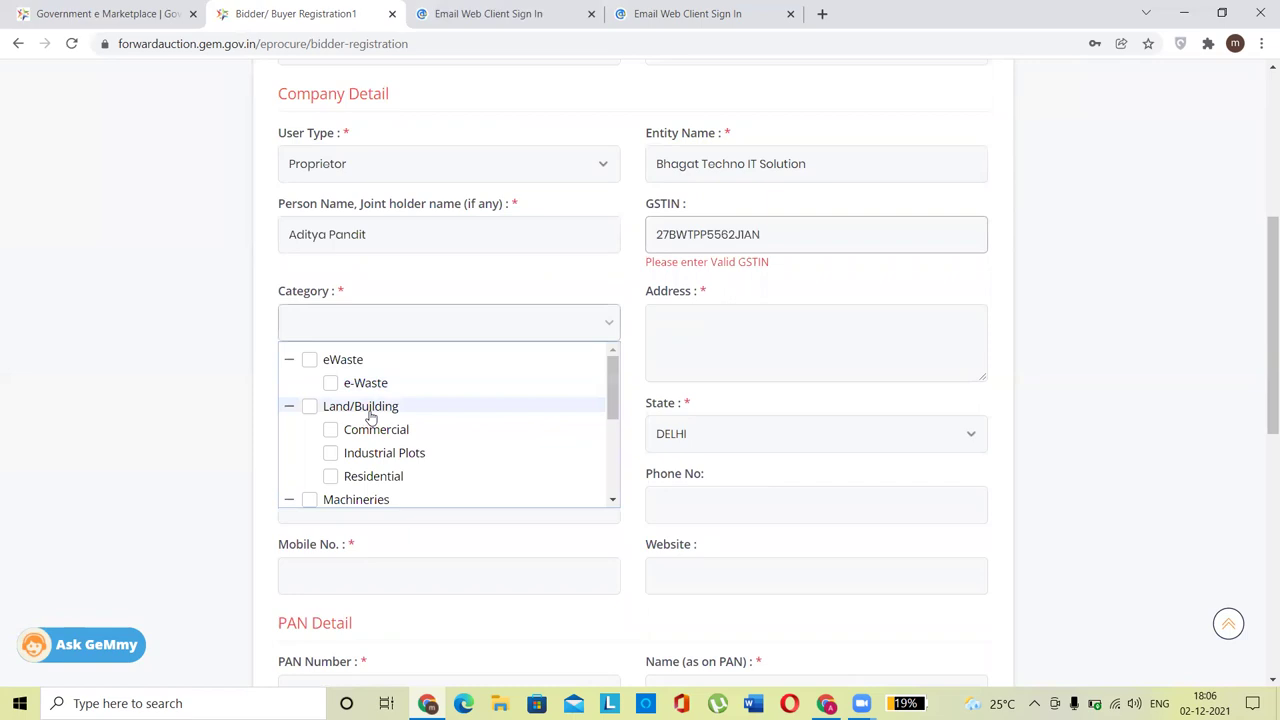
click(311, 362)
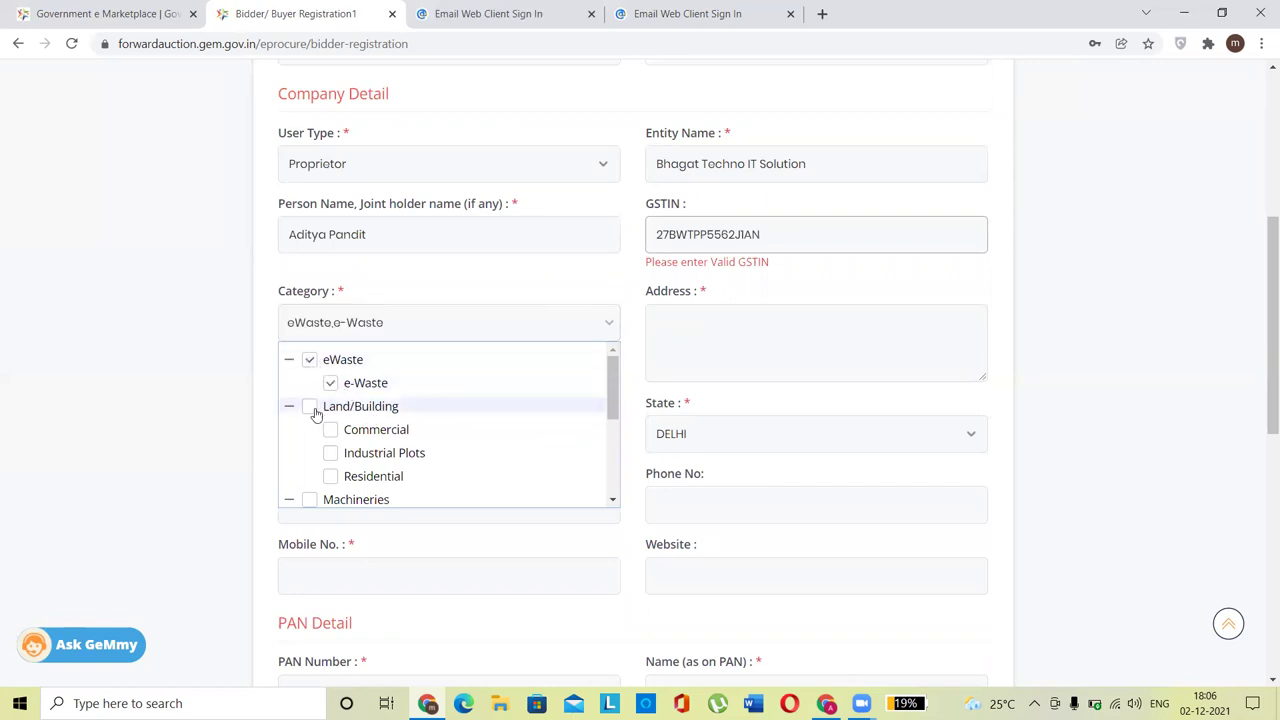
click(312, 409)
drag(607, 399, 608, 429)
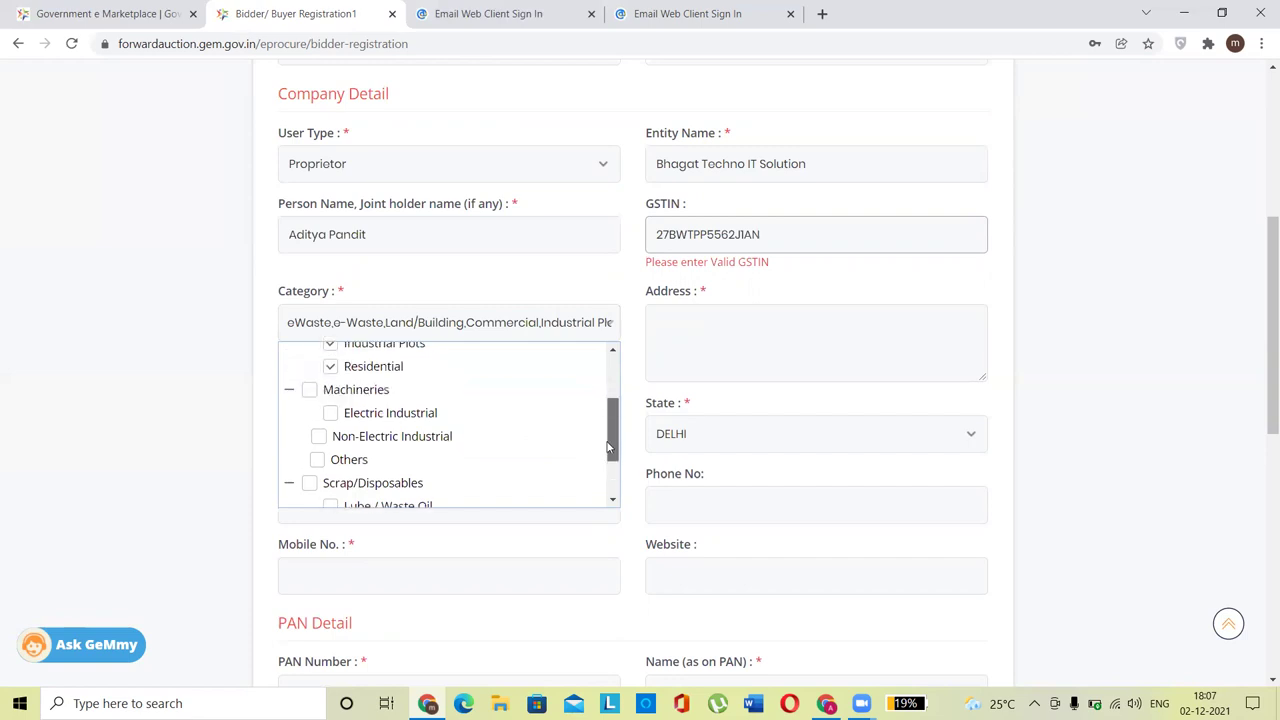
click(312, 395)
click(317, 460)
click(309, 484)
drag(607, 459, 609, 494)
click(638, 371)
click(686, 333)
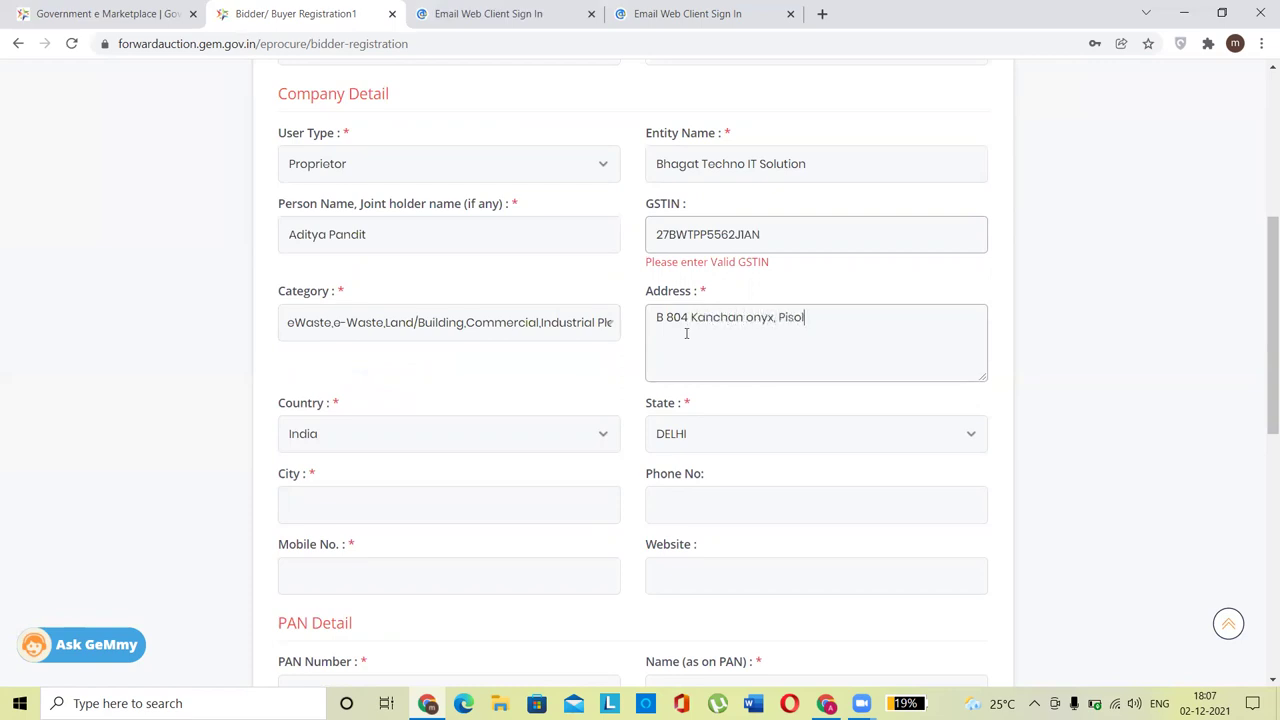
- Choose MAHARASHTRA as the state, enter Pune as the city, and type the phone number
click(703, 434)
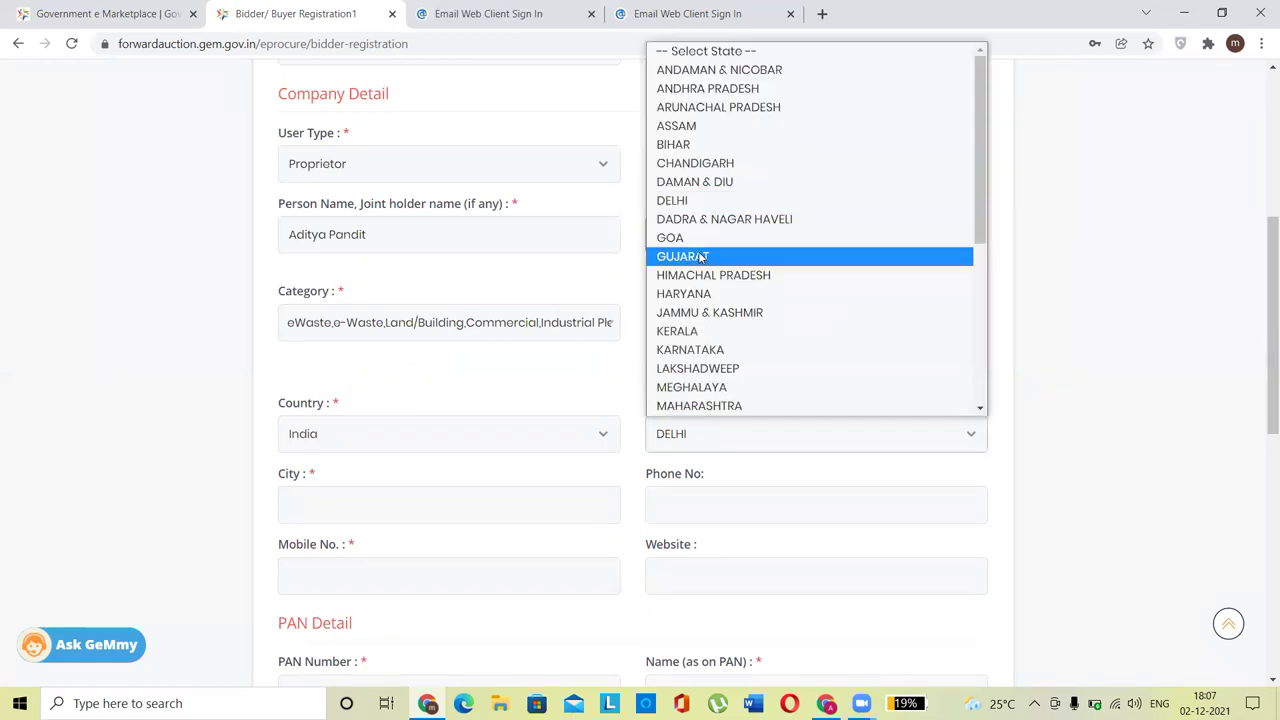
click(699, 405)
click(401, 519)
text(Pune)
key(Tab)
text(9)
text(8)
key(BackSpace)
text(898300)
key(BackSpace)
key(BackSpace)
key(BackSpace)
key(BackSpace)
key(BackSpace)
key(BackSpace)
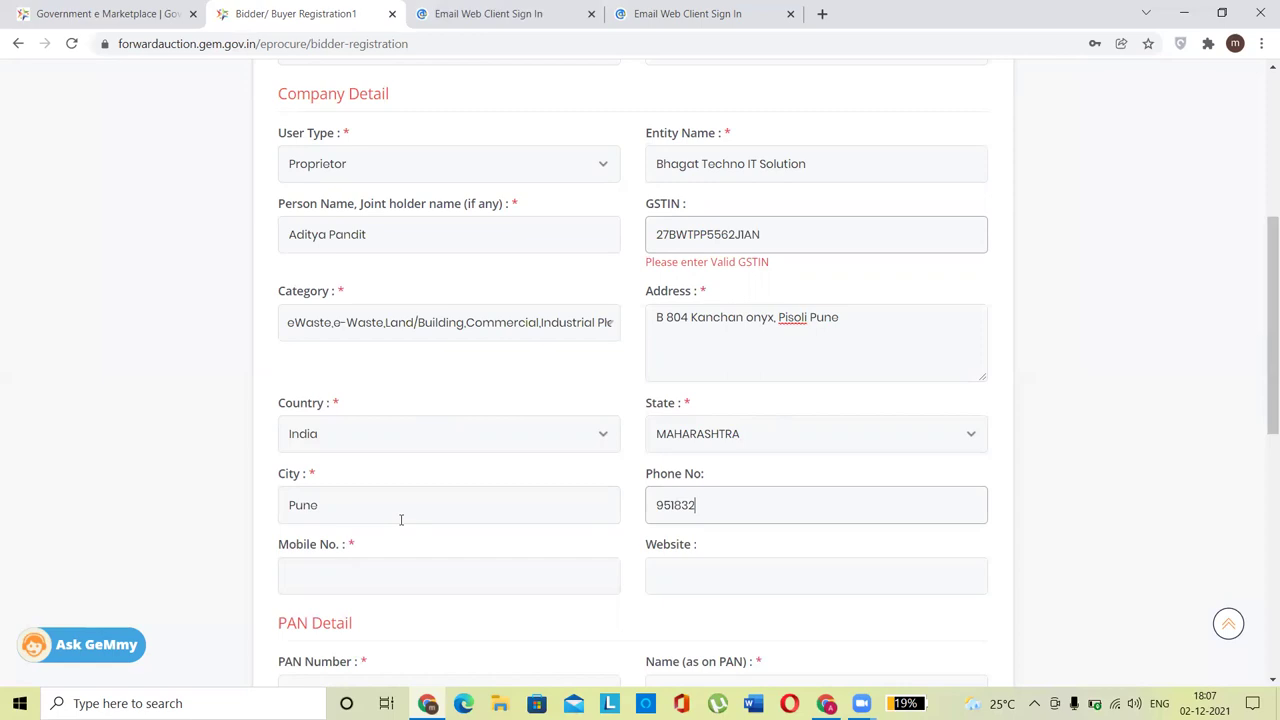
- Copy the phone number into Mobile No. and open a new browser tab
scroll(1260, 390, down, 3)
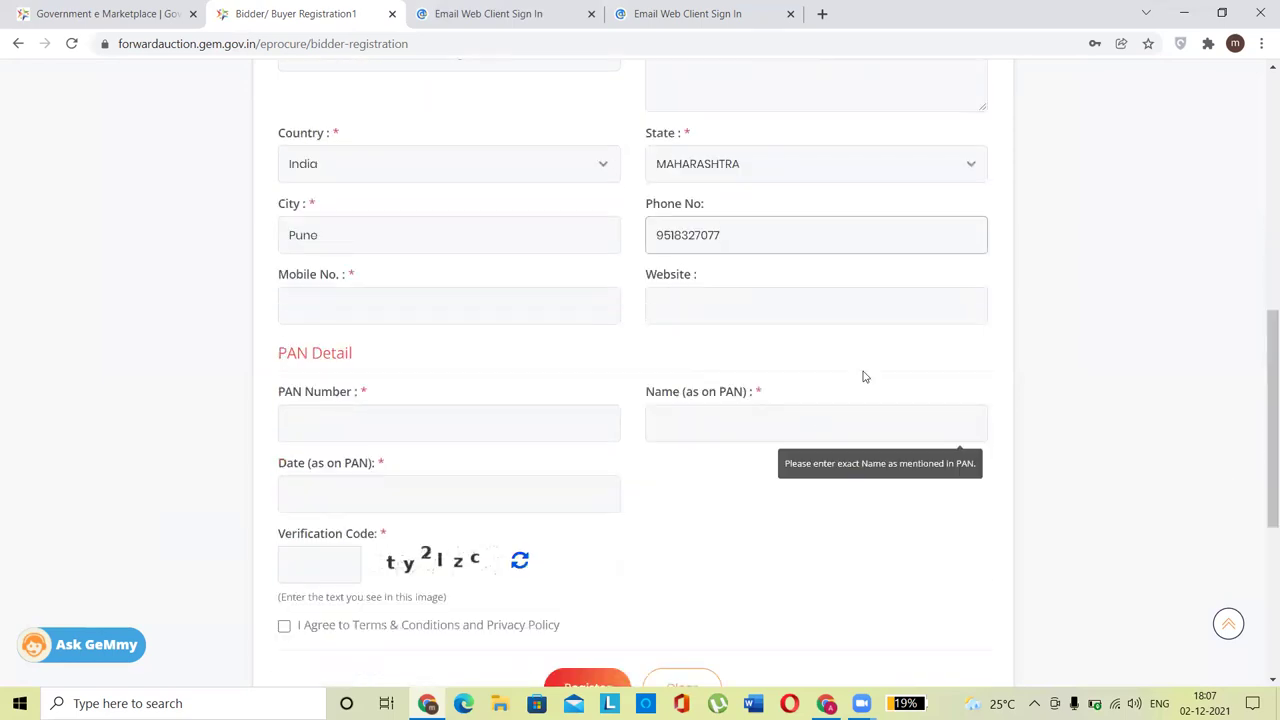
drag(743, 233, 607, 240)
key(ctrl+c)
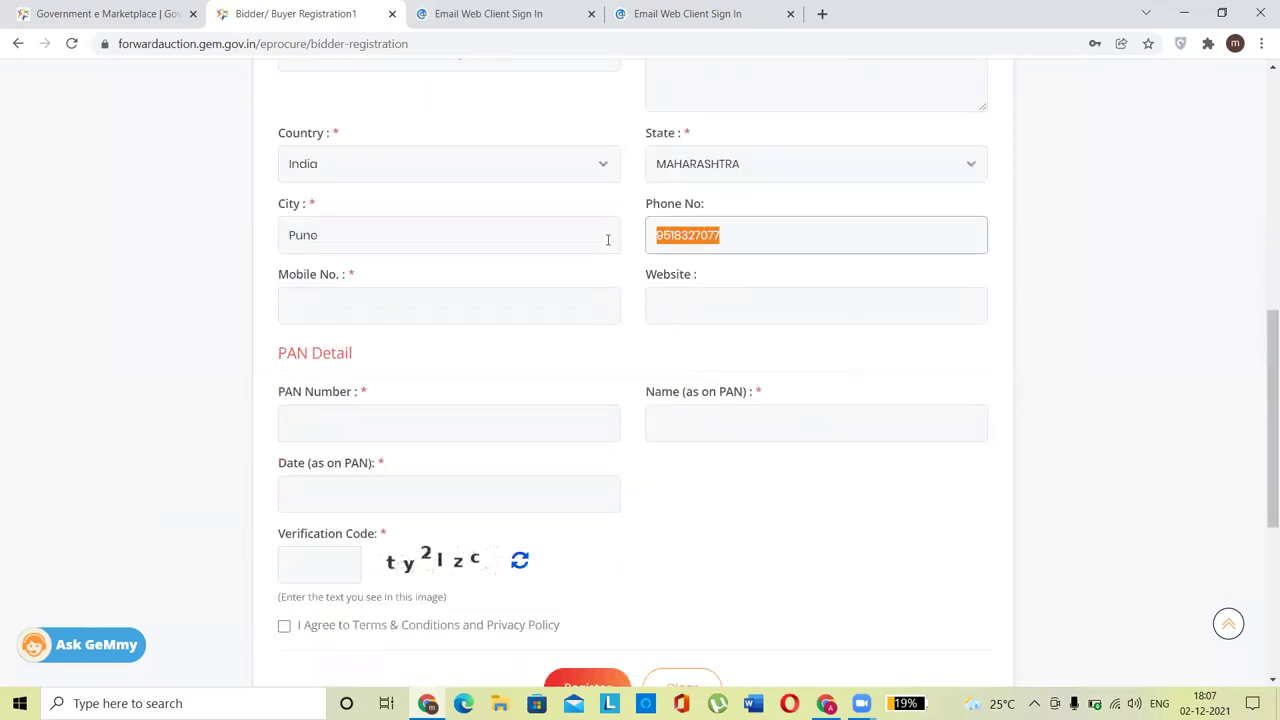
click(327, 313)
key(ctrl+v)
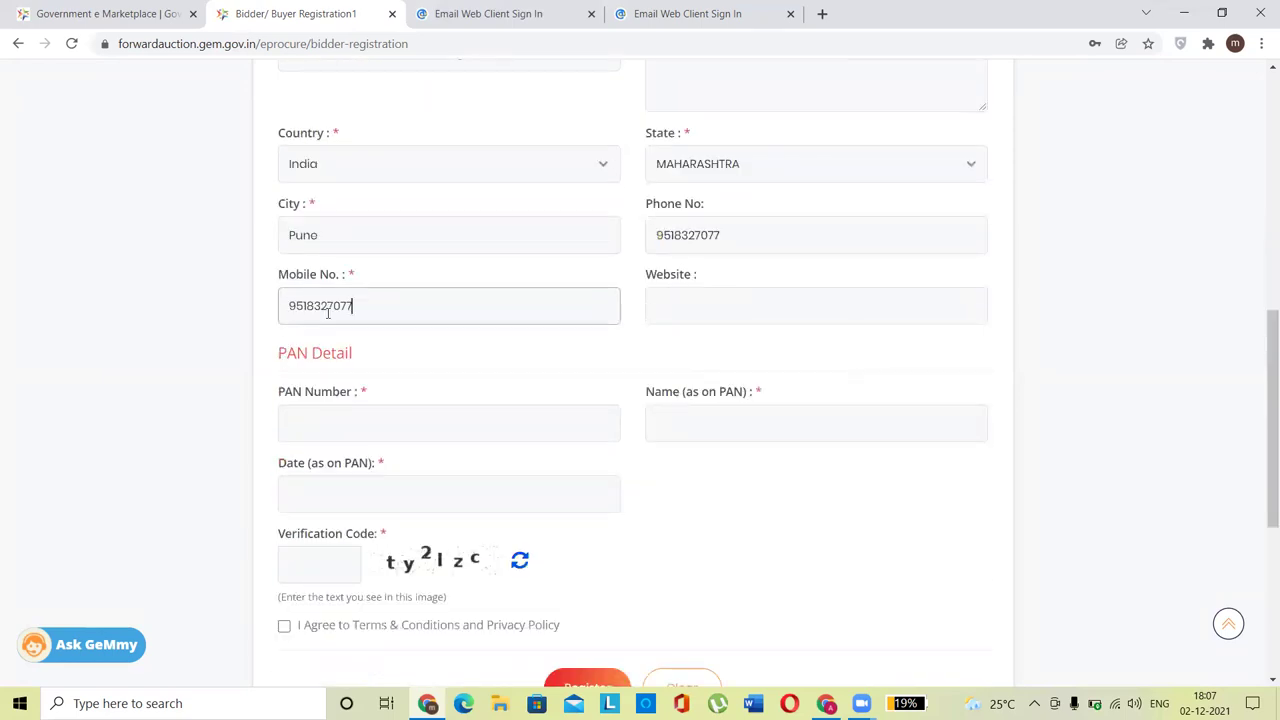
click(724, 309)
key(ctrl+t)
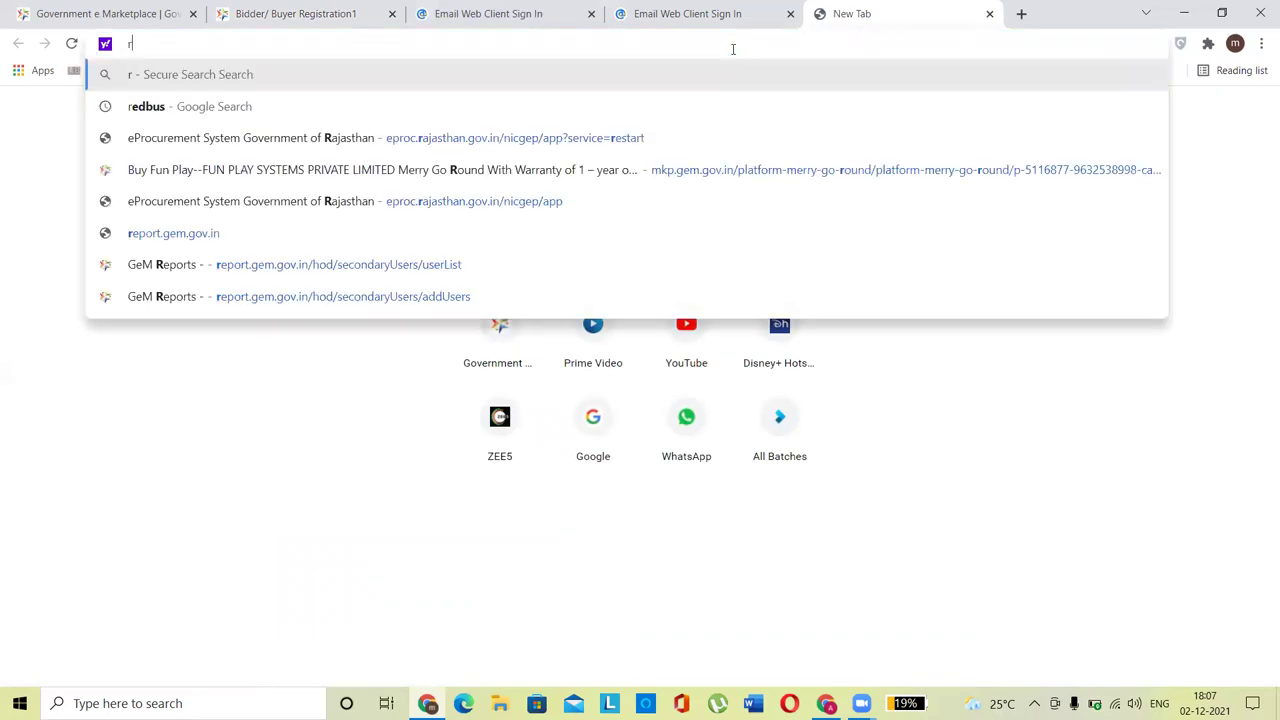
- Load tendersolution.co.in, copy its address, and paste it into the form's Website field
key(BackSpace)
text(te)
key(Return)
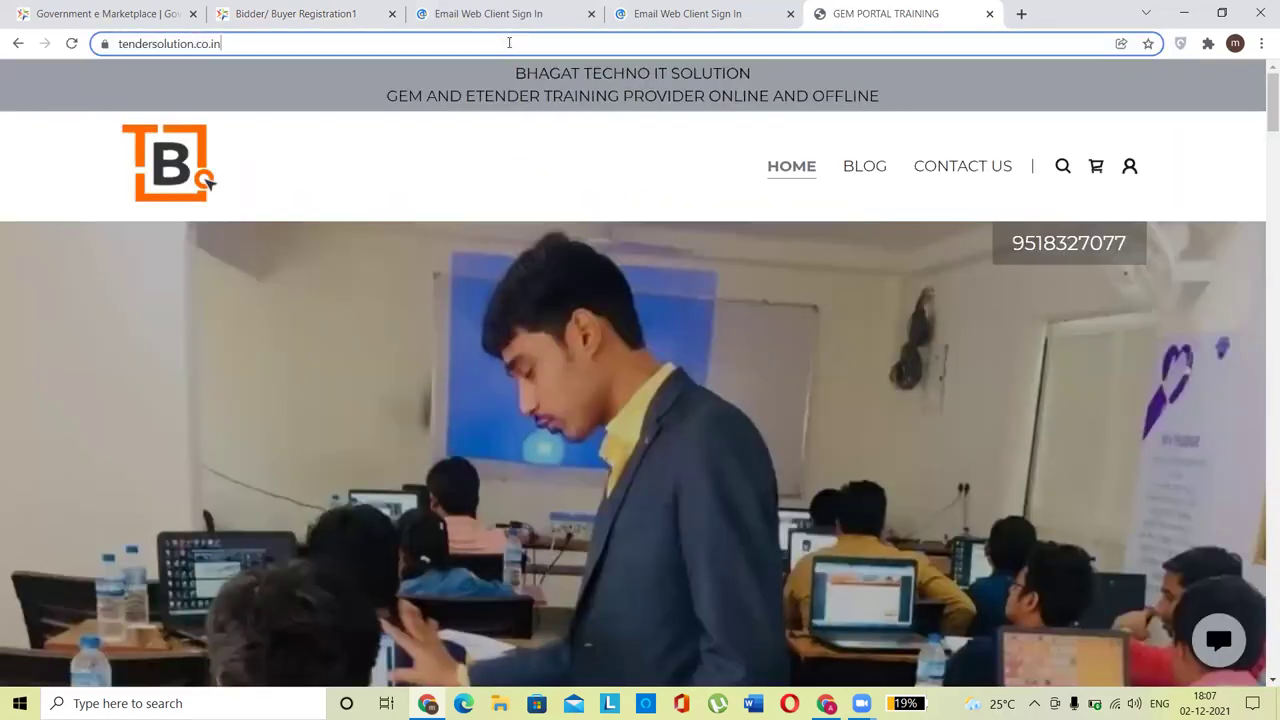
click(509, 42)
key(ctrl+c)
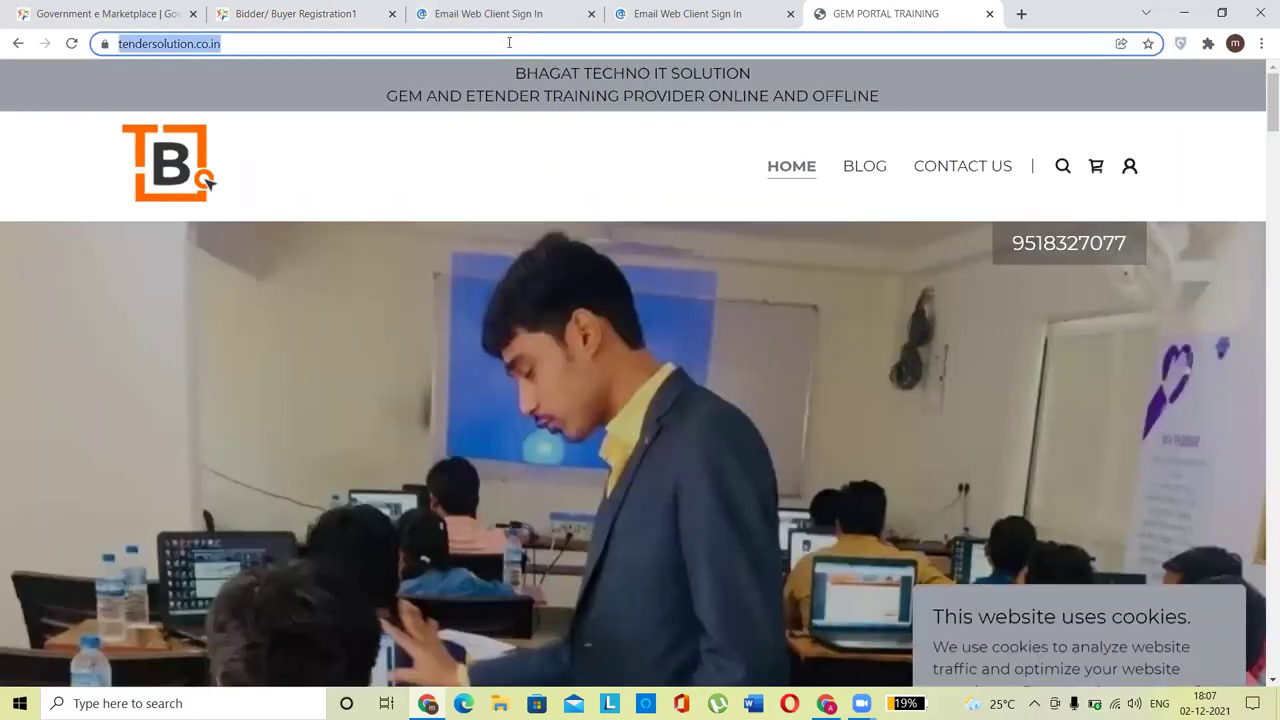
click(43, 8)
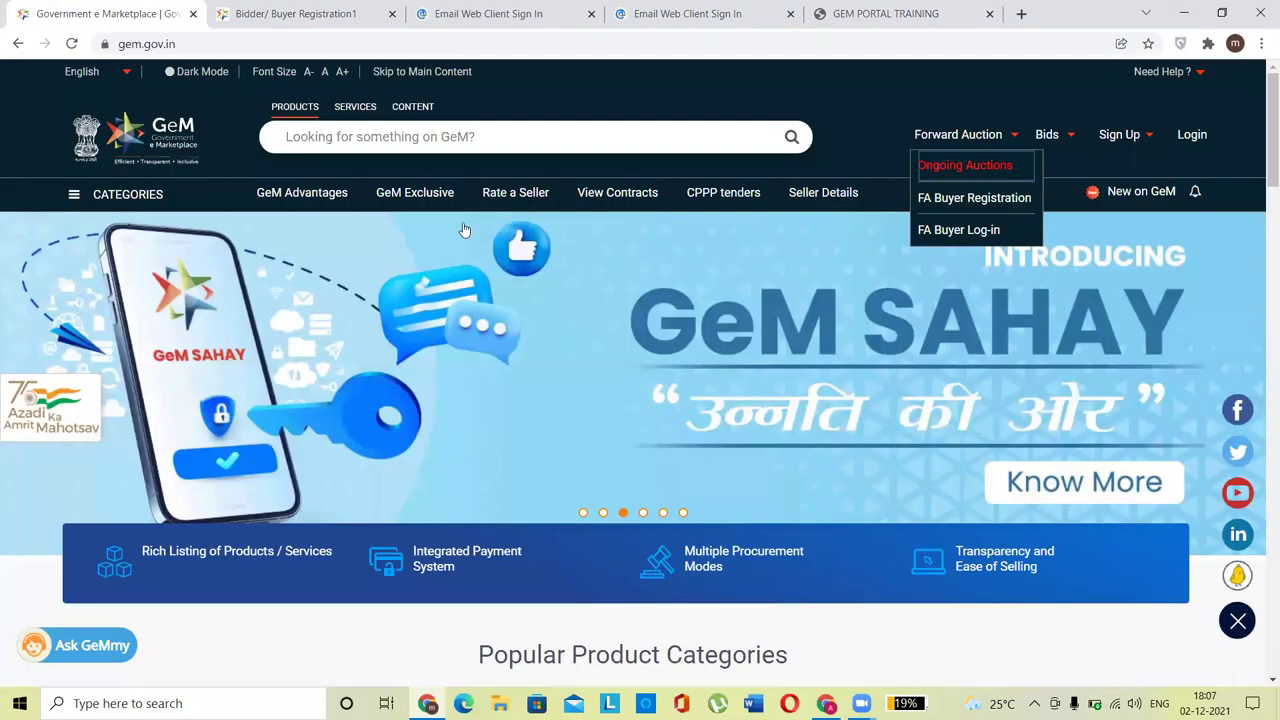
click(305, 18)
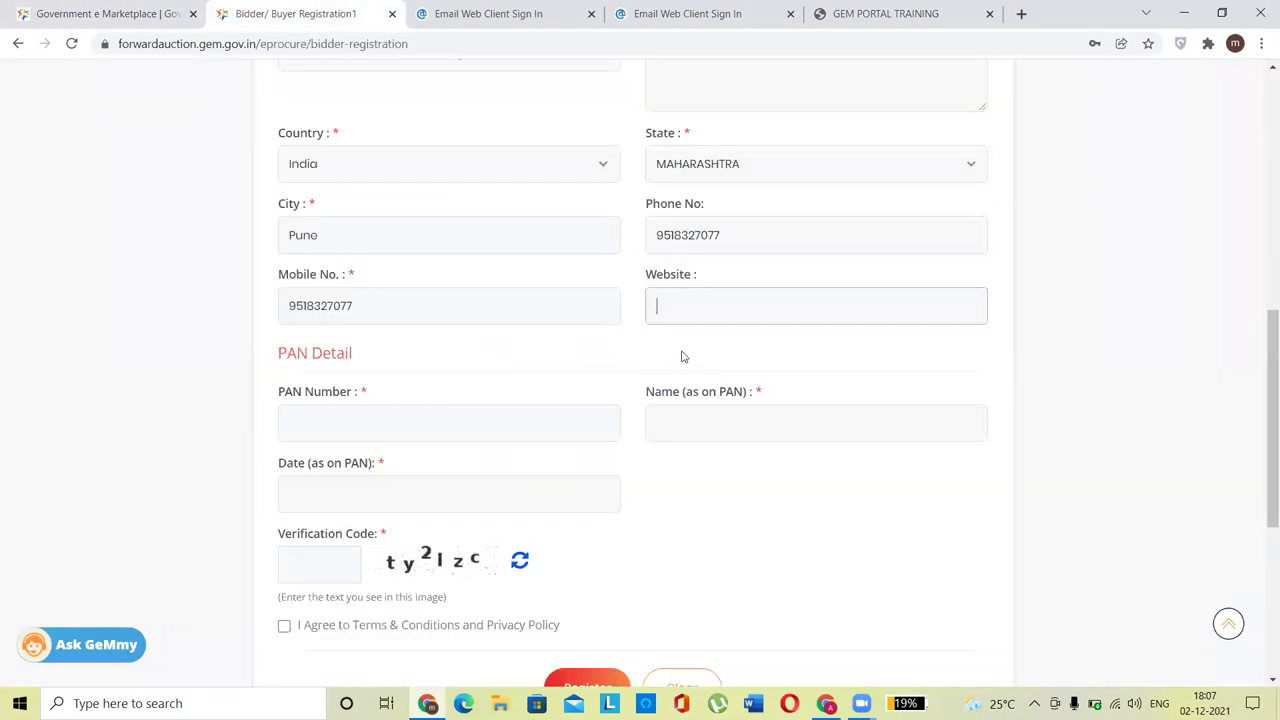
key(ctrl+v)
- Enter the PAN number, complete the Name (as on PAN) field, and submit the registration
click(445, 425)
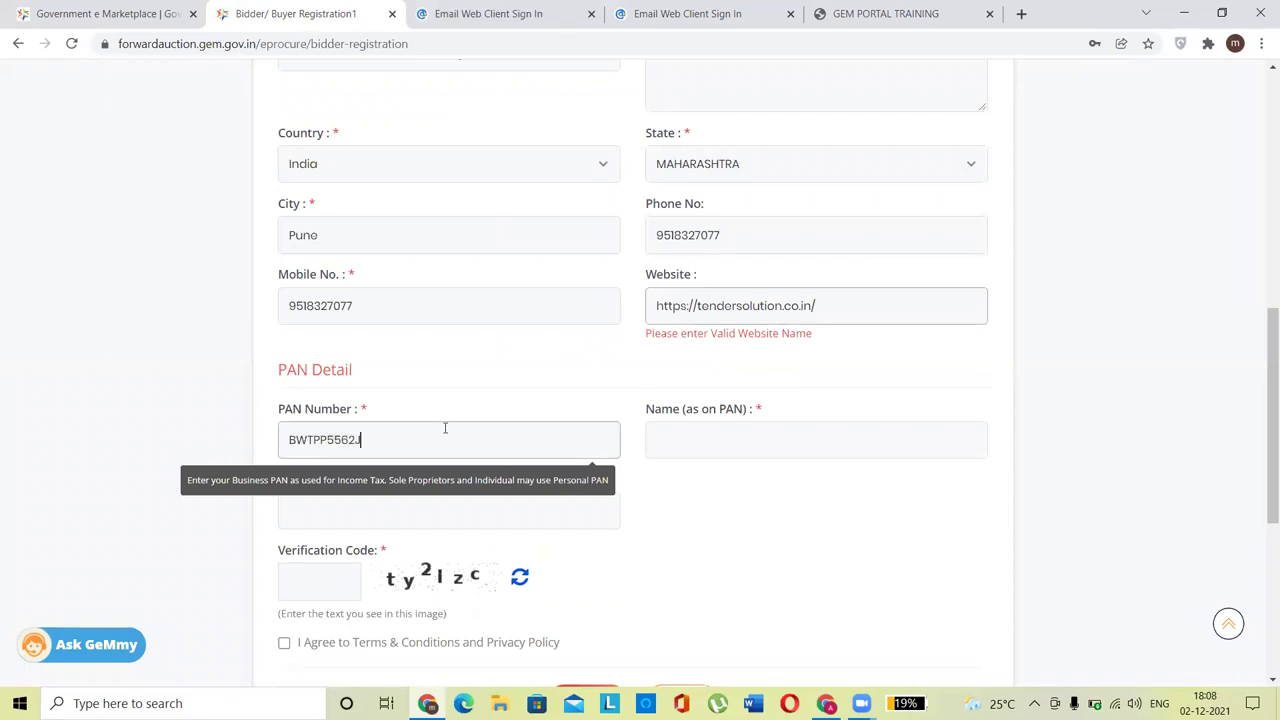
click(692, 529)
click(705, 437)
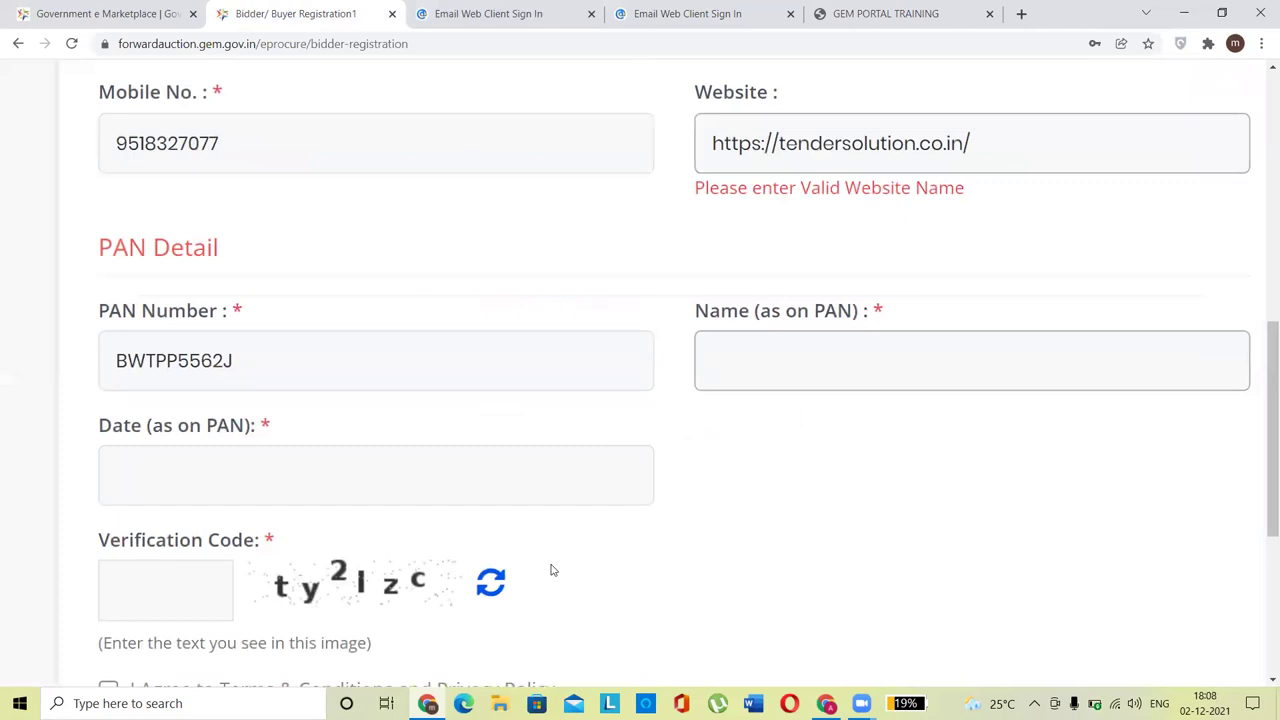
key(ctrl+minus)
key(ctrl+minus)
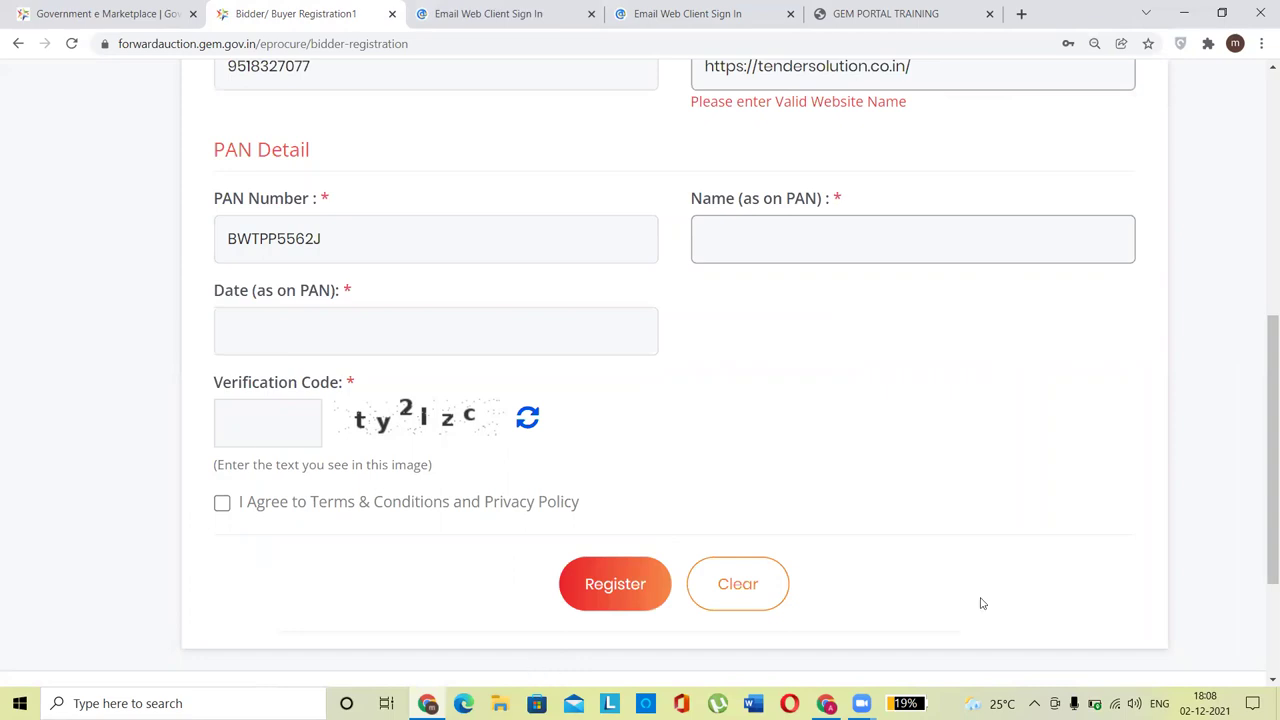
click(977, 314)
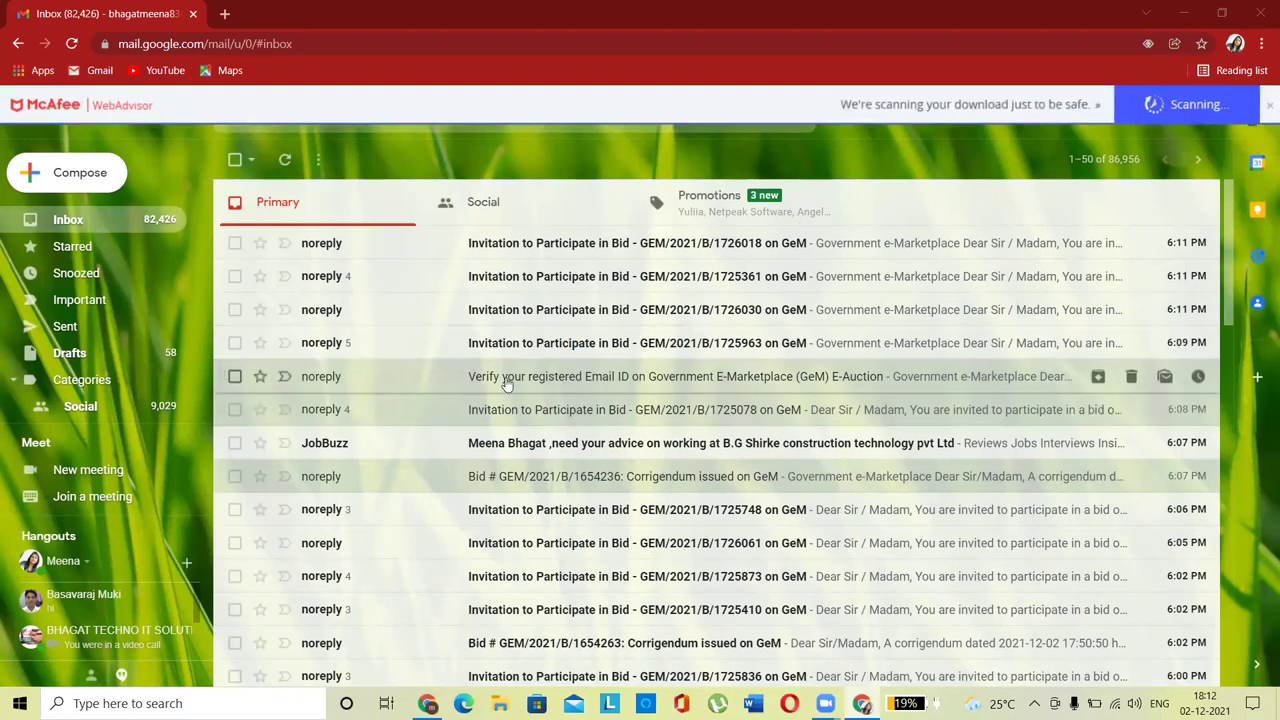
- Open the GeM 'Verify your registered Email ID' message and follow its verification link
click(547, 377)
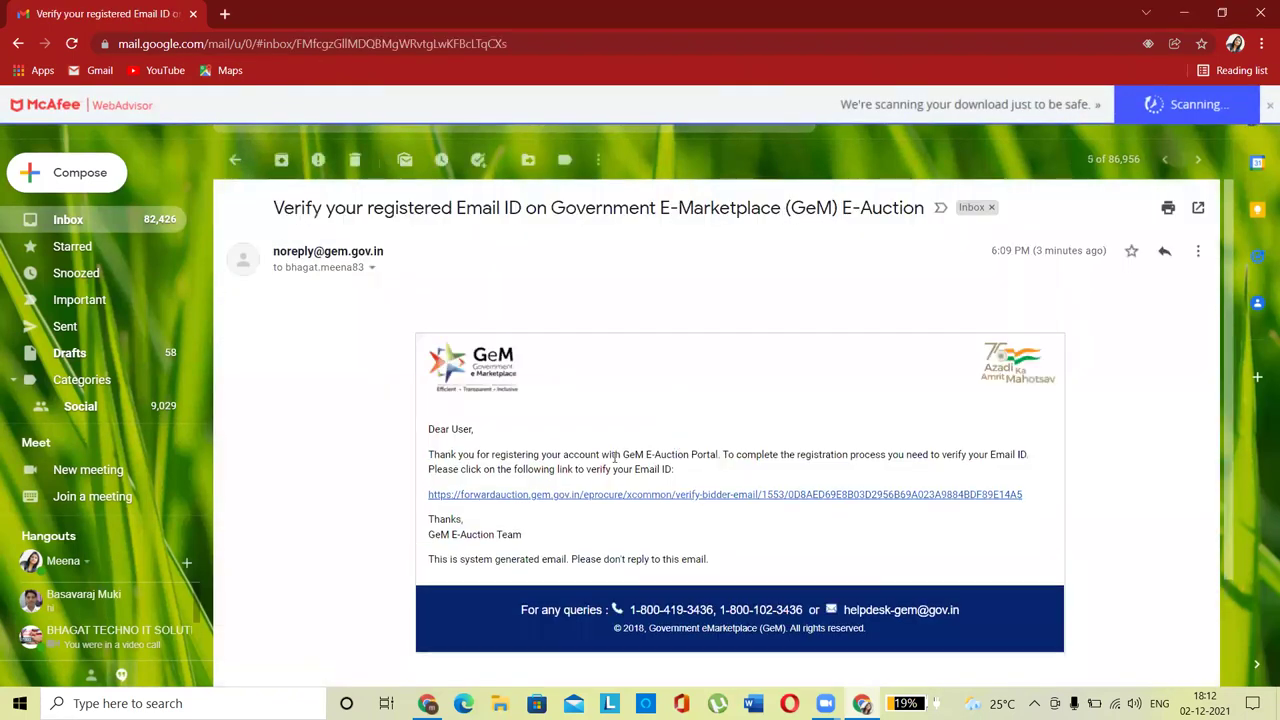
click(604, 494)
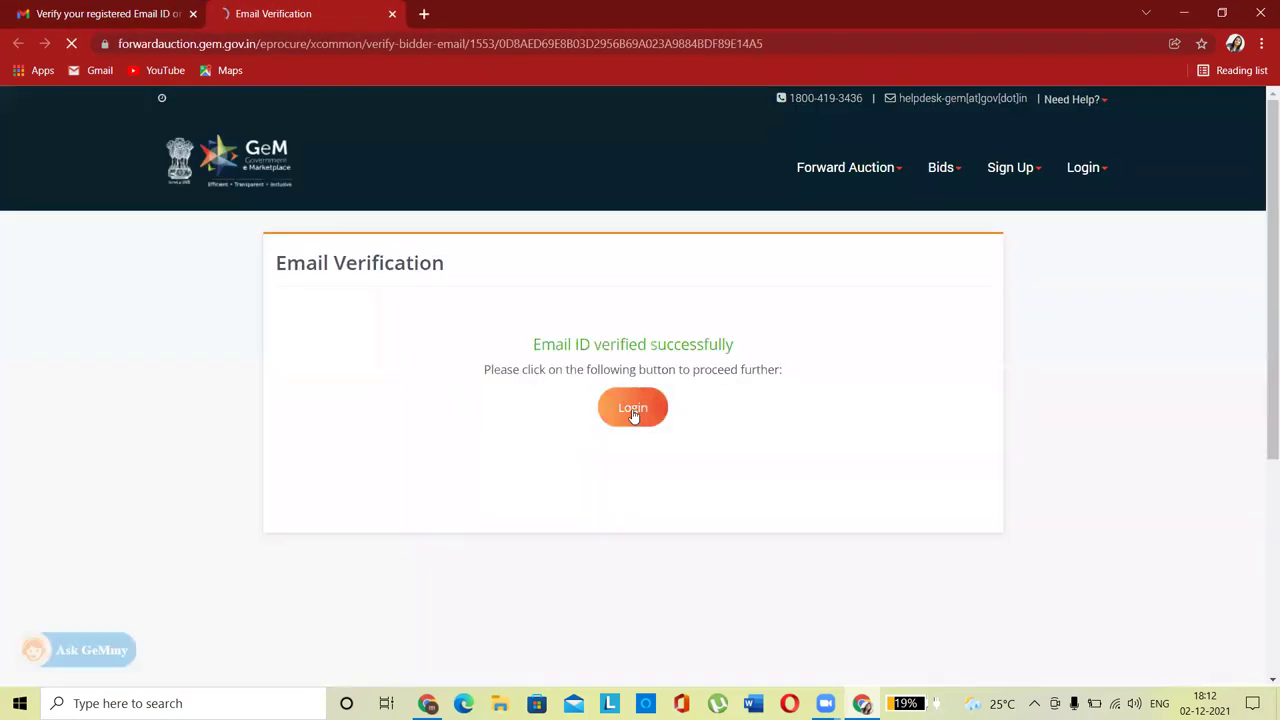
- Go to the login page and sign in with the registered email and password
click(636, 404)
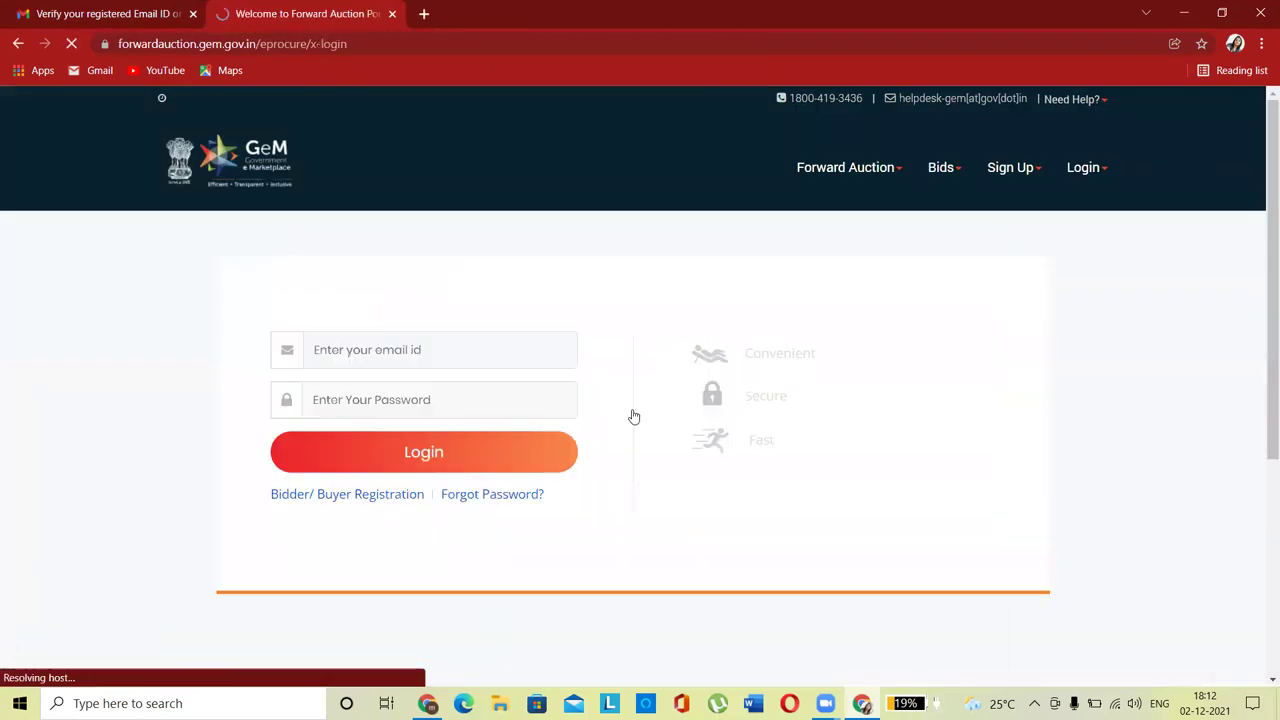
click(425, 353)
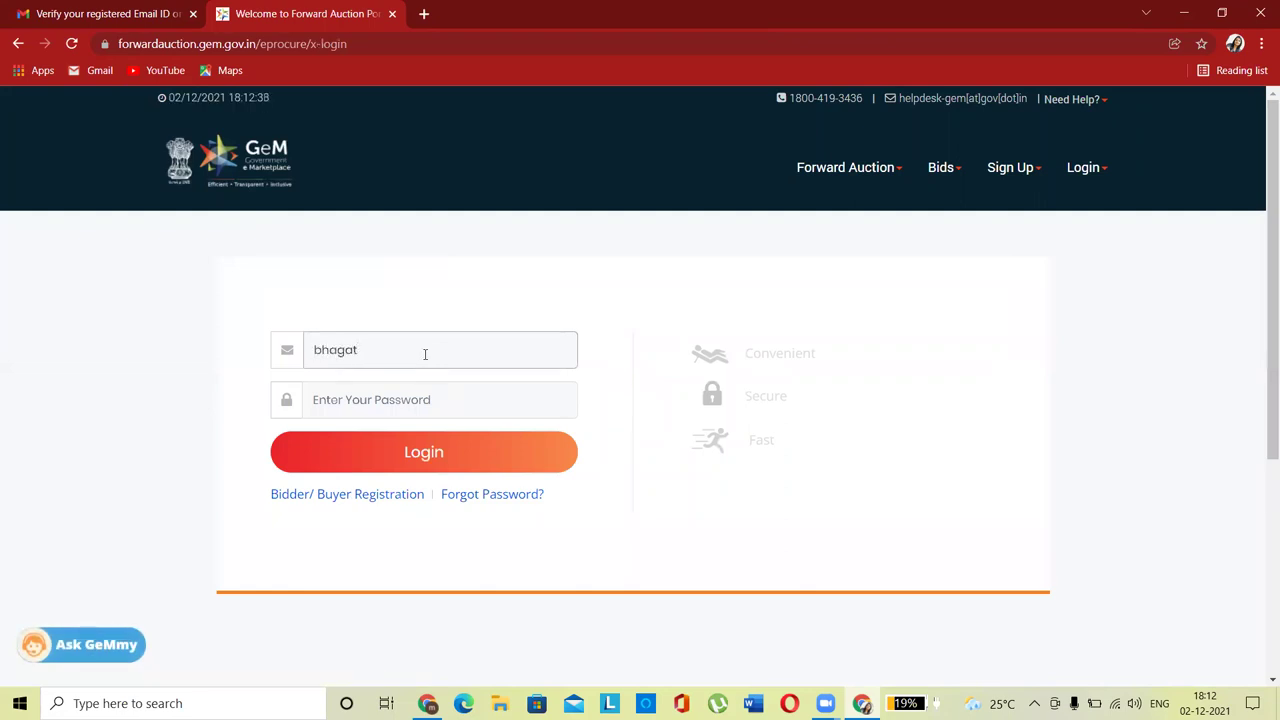
key(Tab)
click(425, 353)
text(@gmail.c)
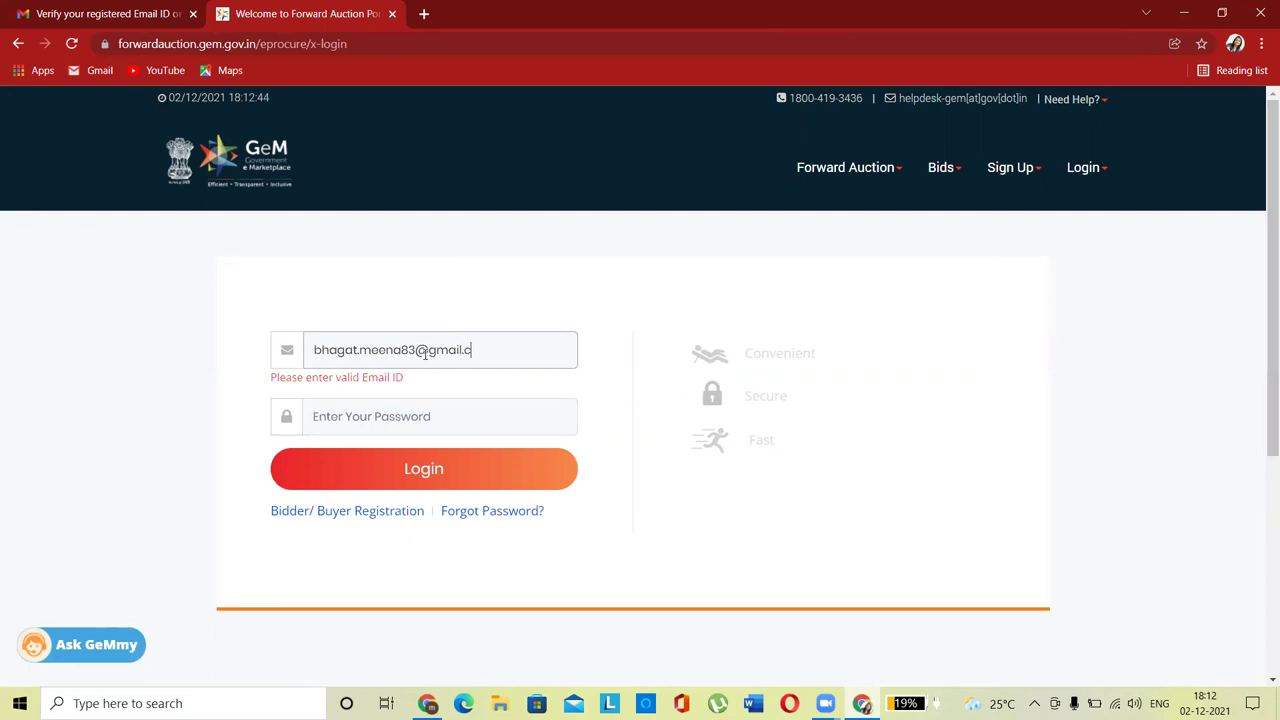
text(om)
key(Tab)
text(a)
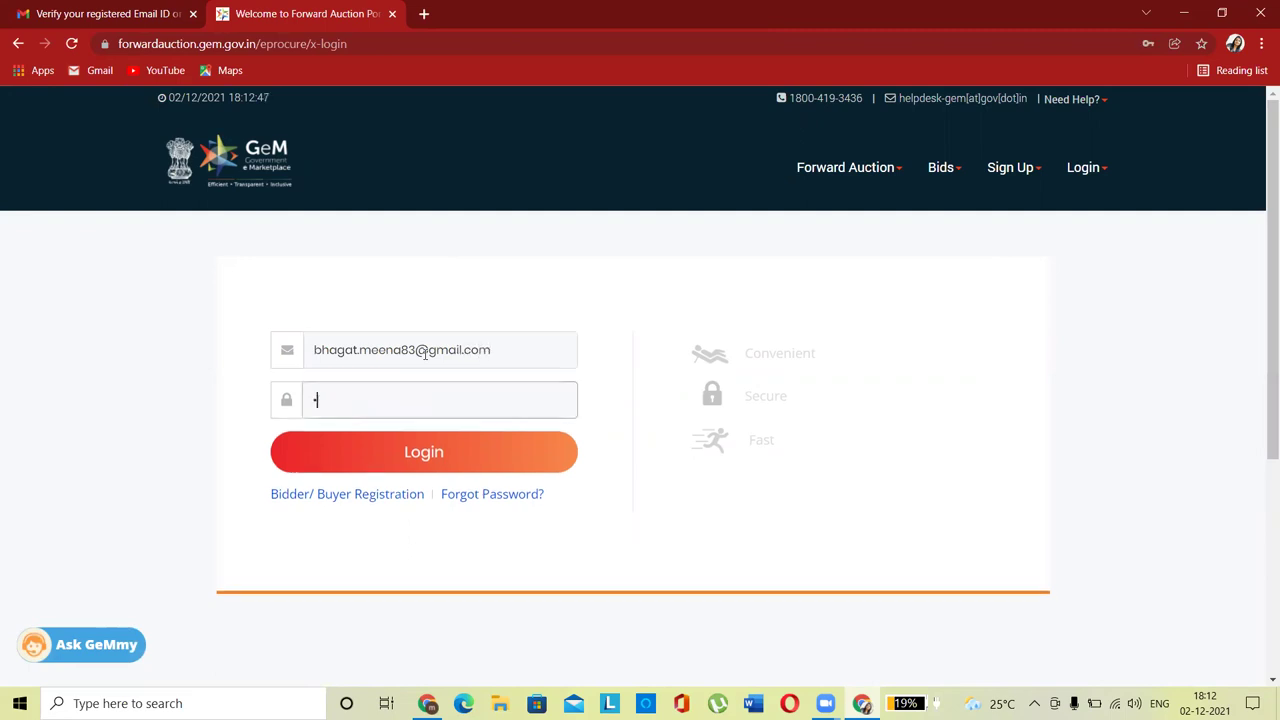
text(••••••••••)
click(372, 452)
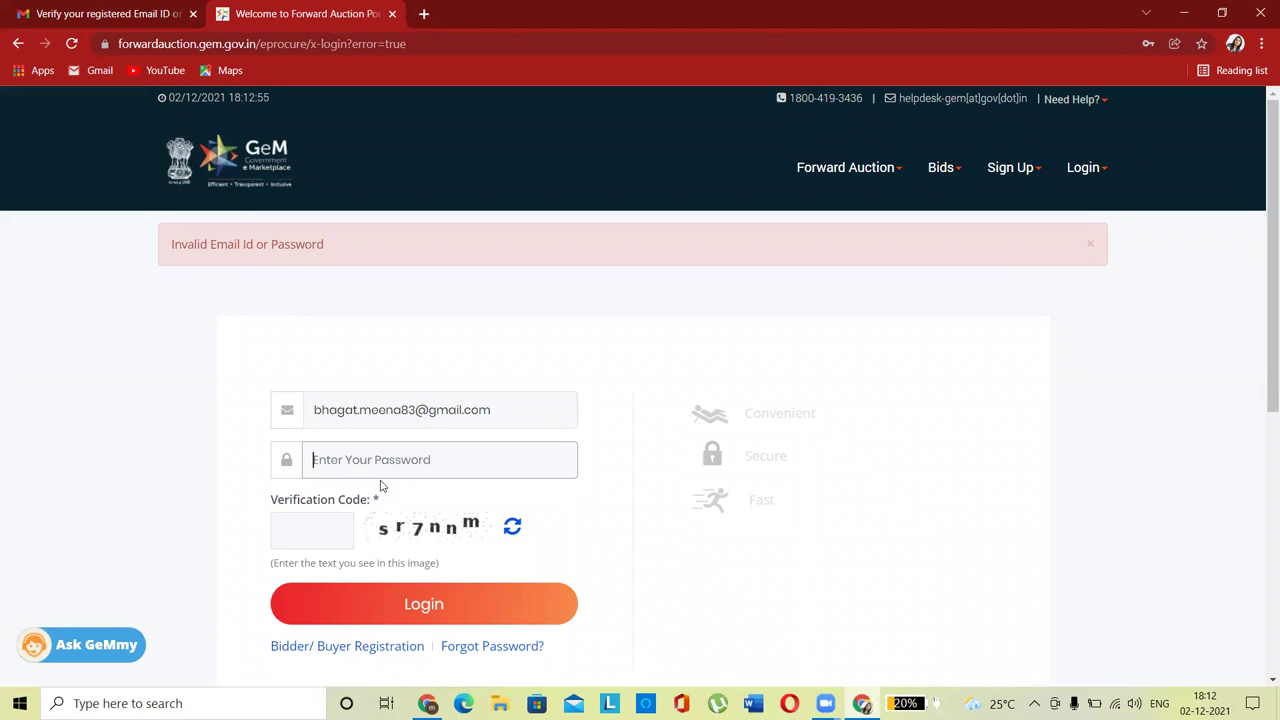
- Re-enter the password and captcha and resubmit the login after the invalid-credentials error
text(•)
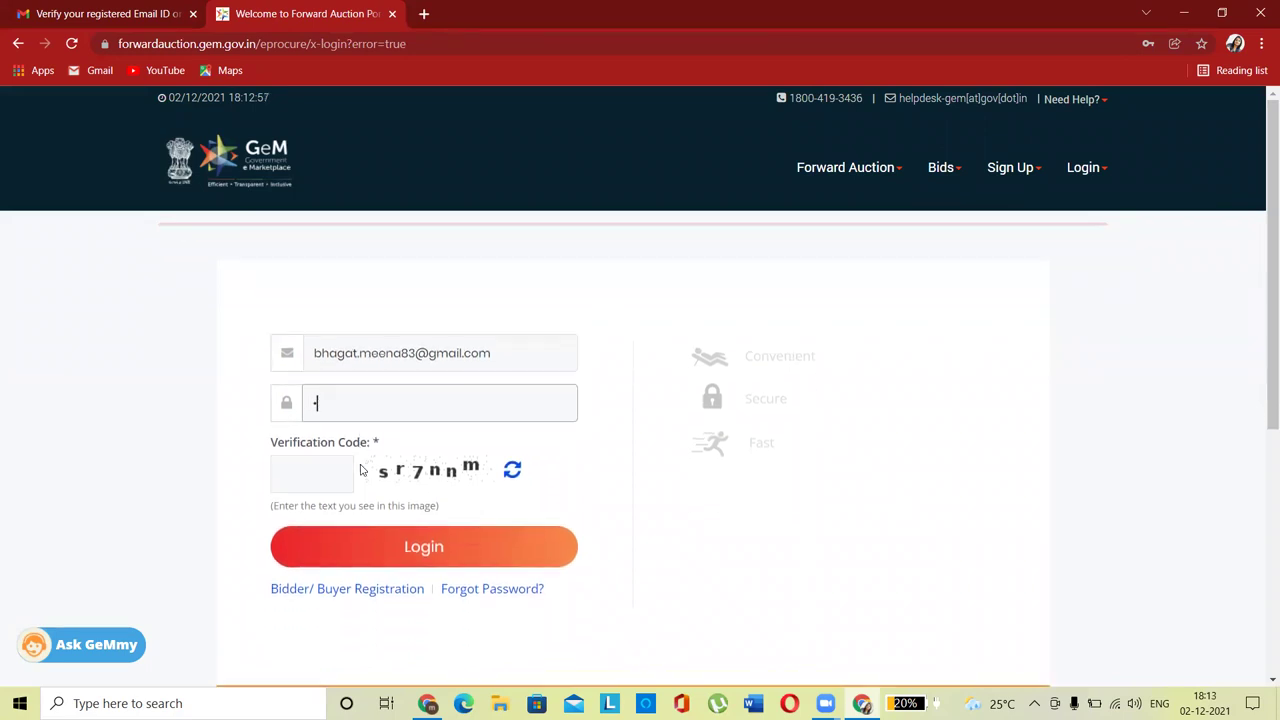
text(•••••)
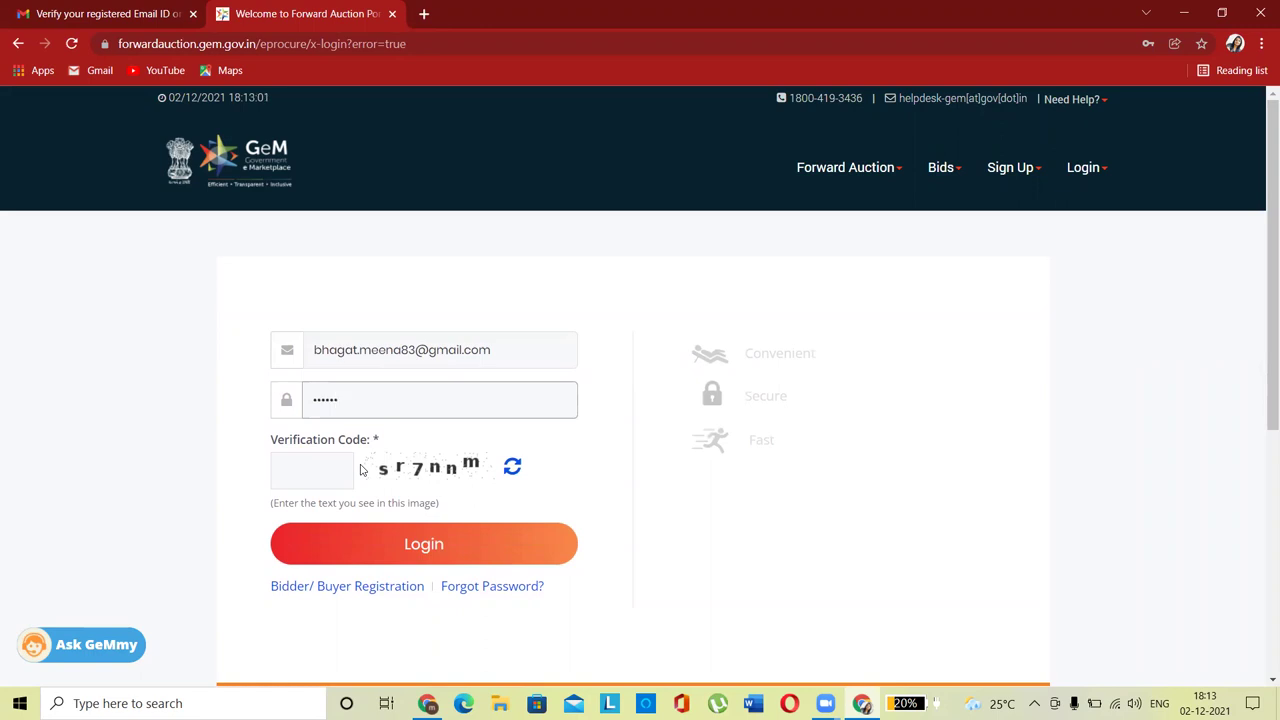
text(••••)
click(329, 472)
text(s)
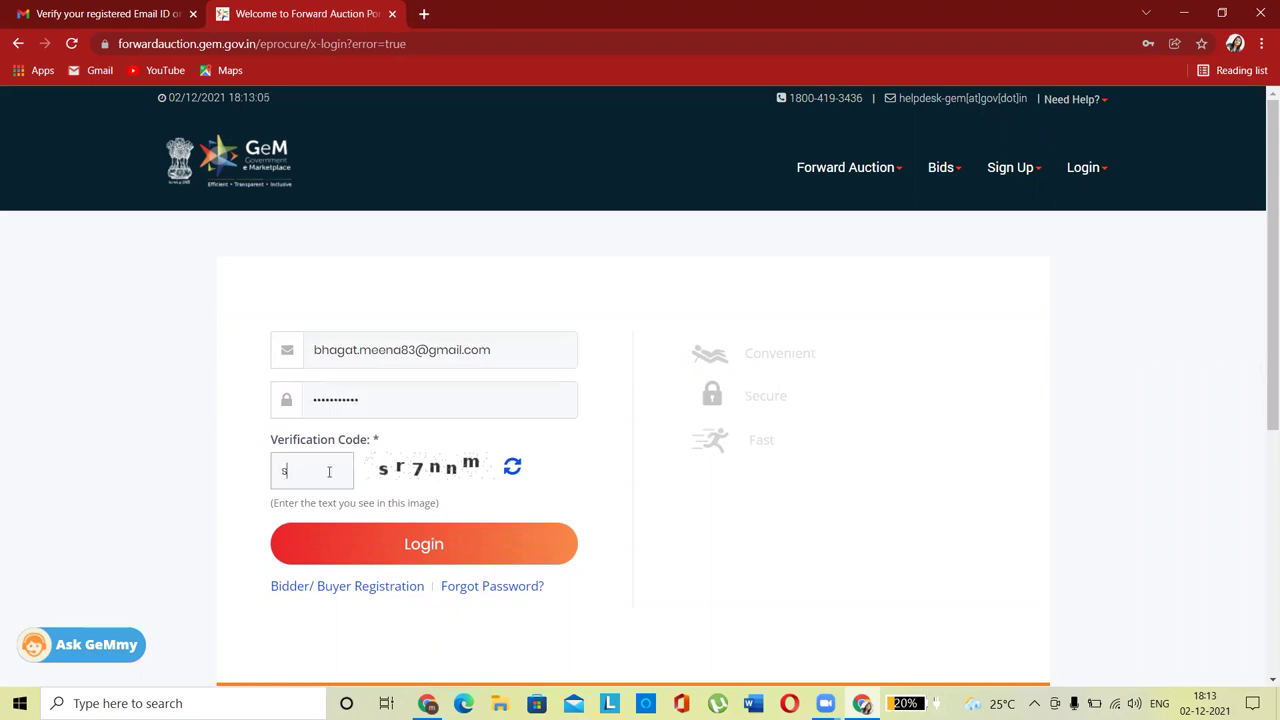
text(r7nnm)
click(435, 546)
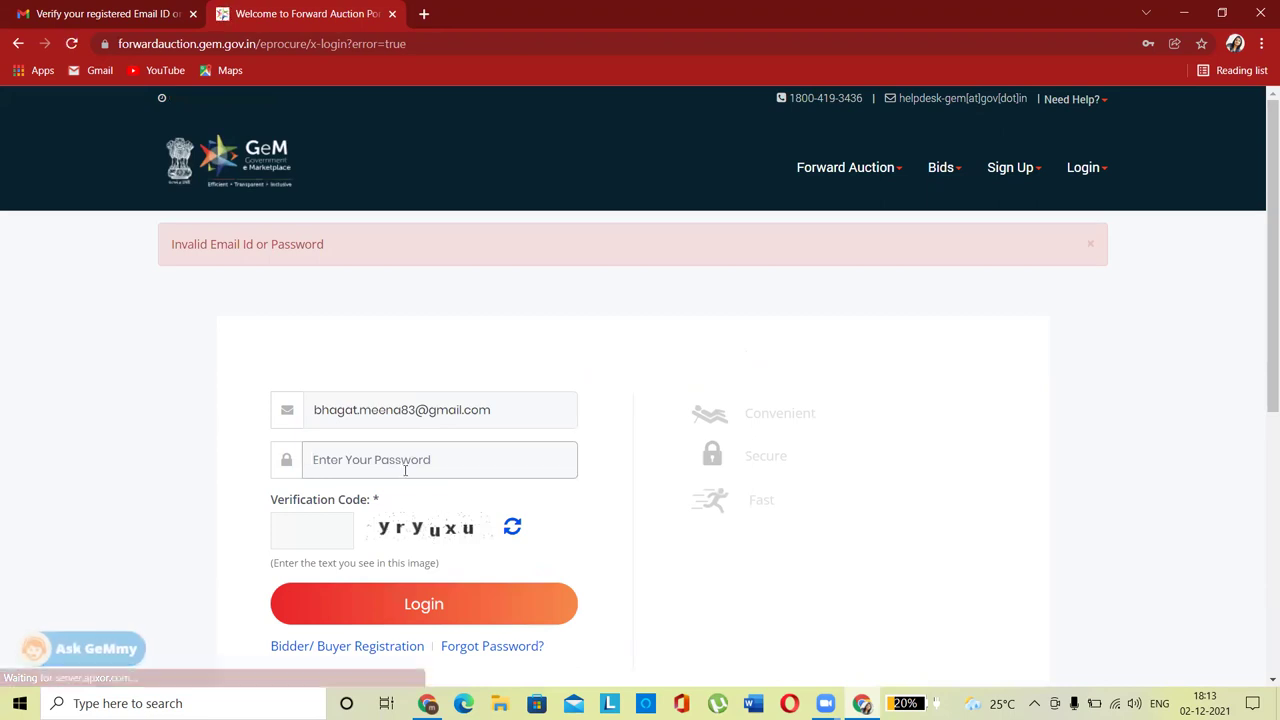
click(401, 460)
text(••)
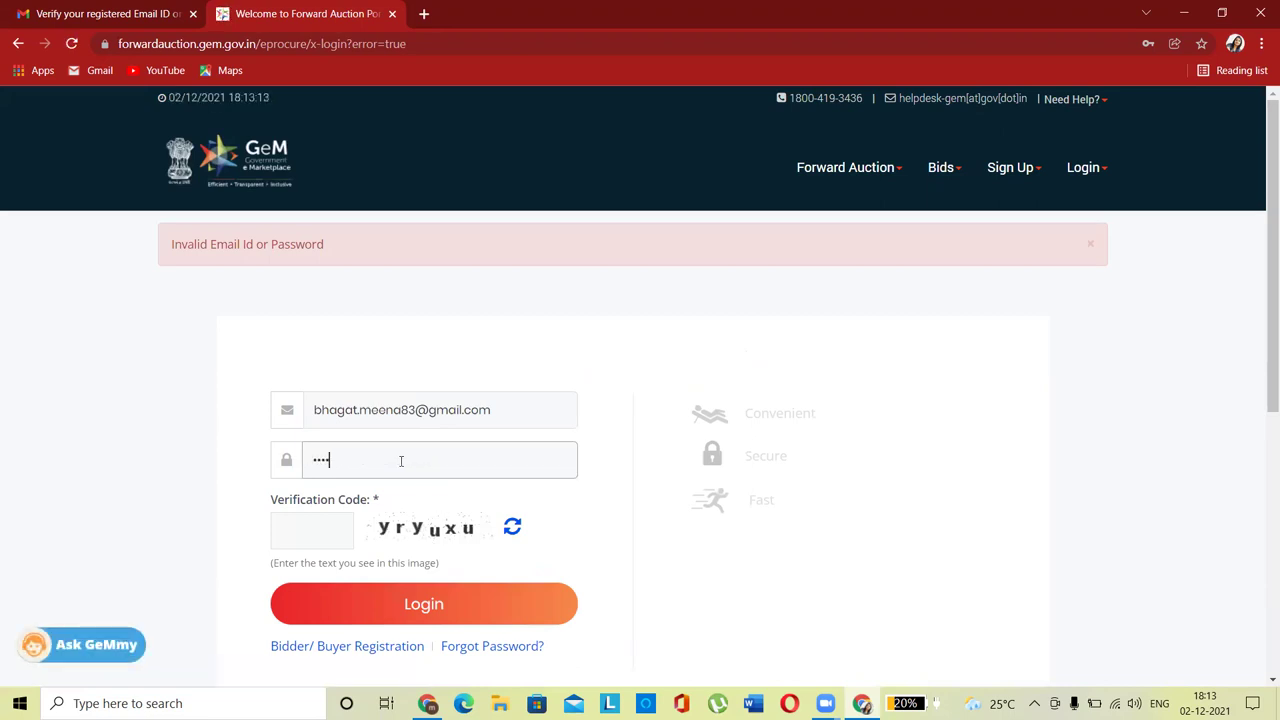
text(••••••••)
key(Tab)
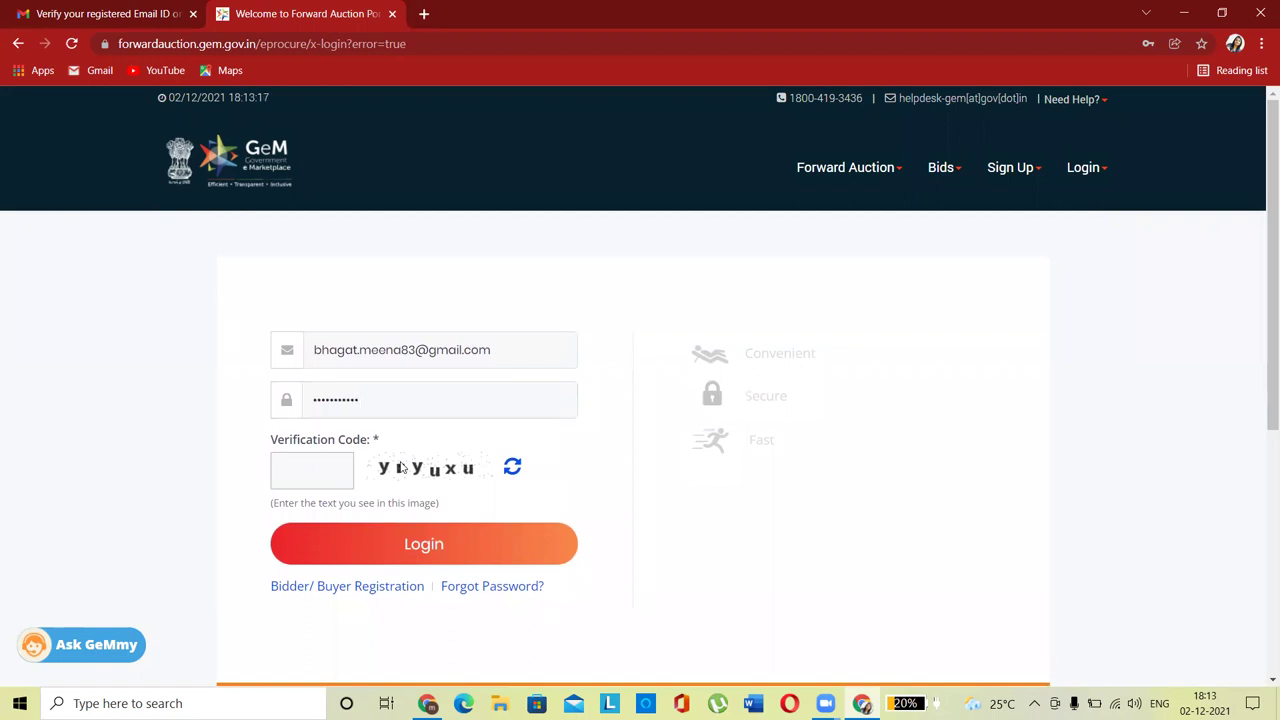
text(yryuxu)
click(460, 548)
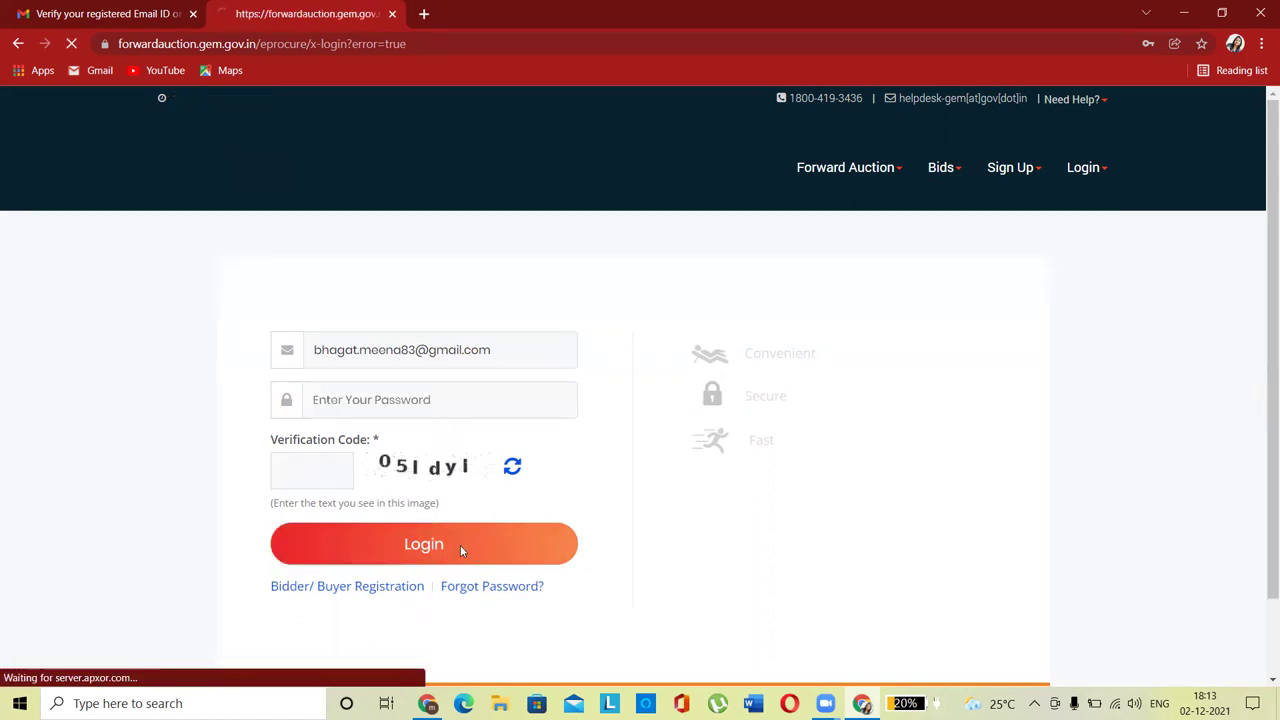
- Request a password reset by submitting the registered email address and the captcha code
scroll(1260, 366, down, 3)
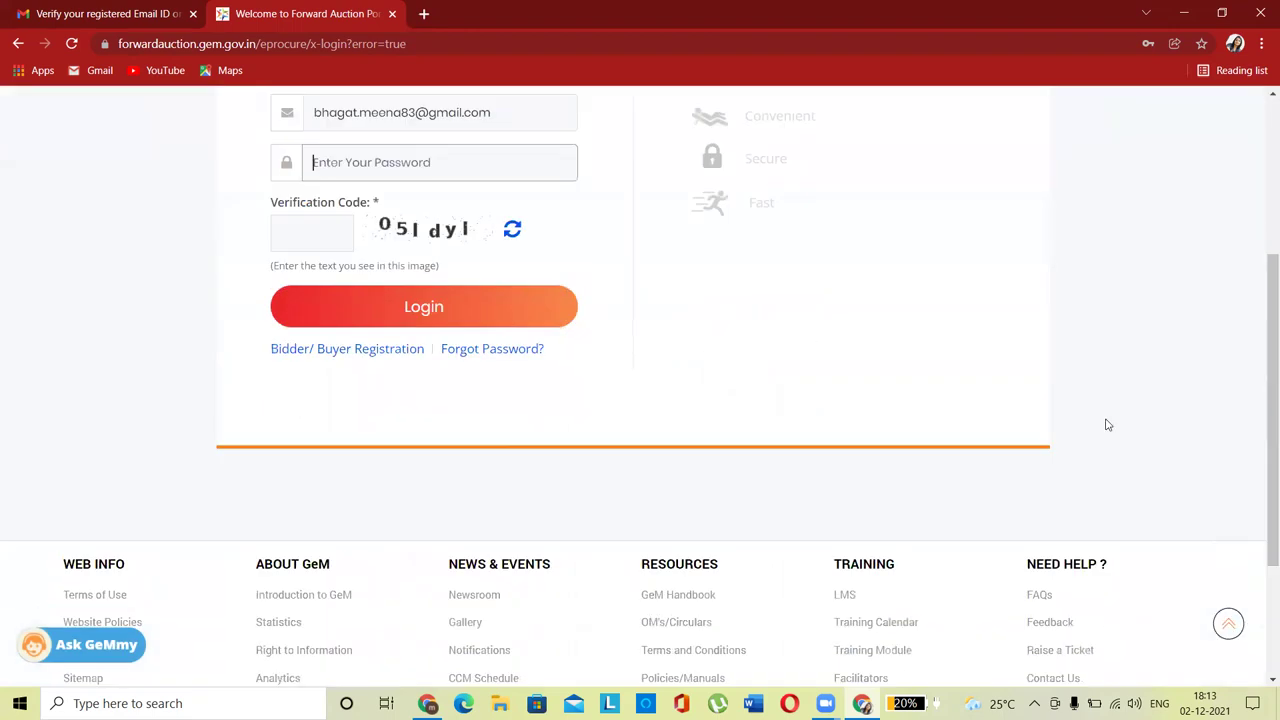
click(498, 358)
click(586, 343)
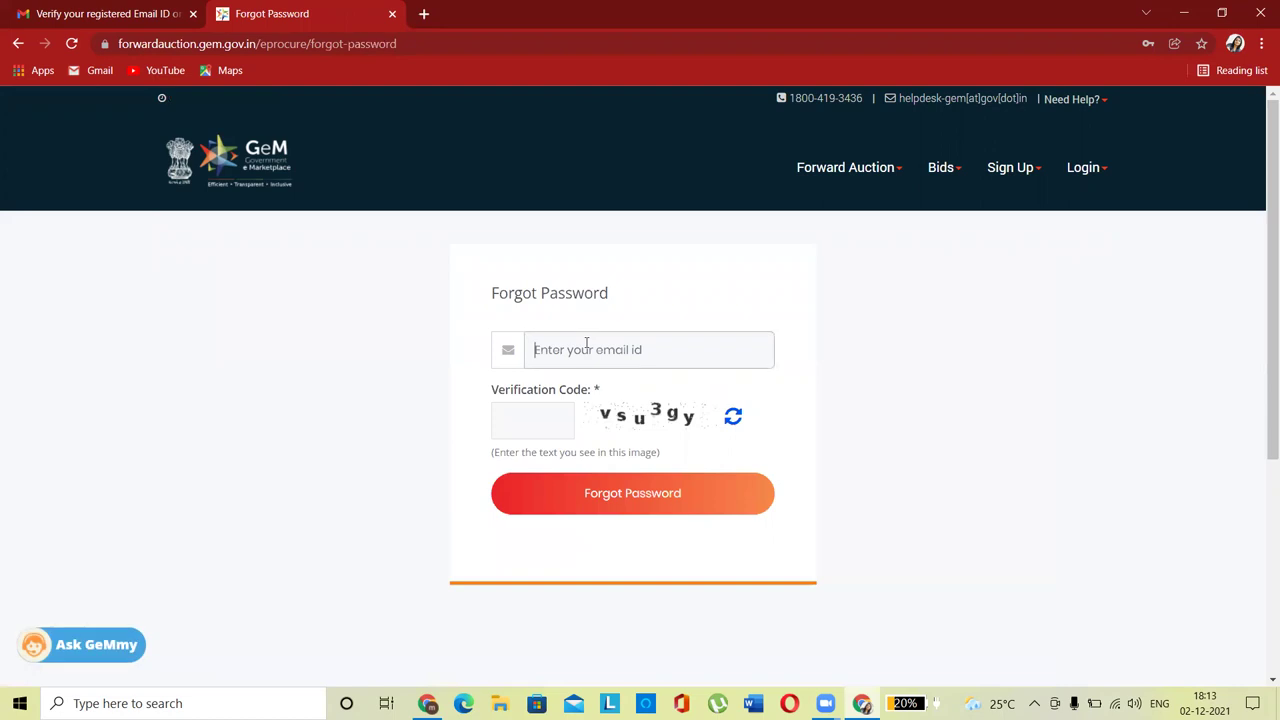
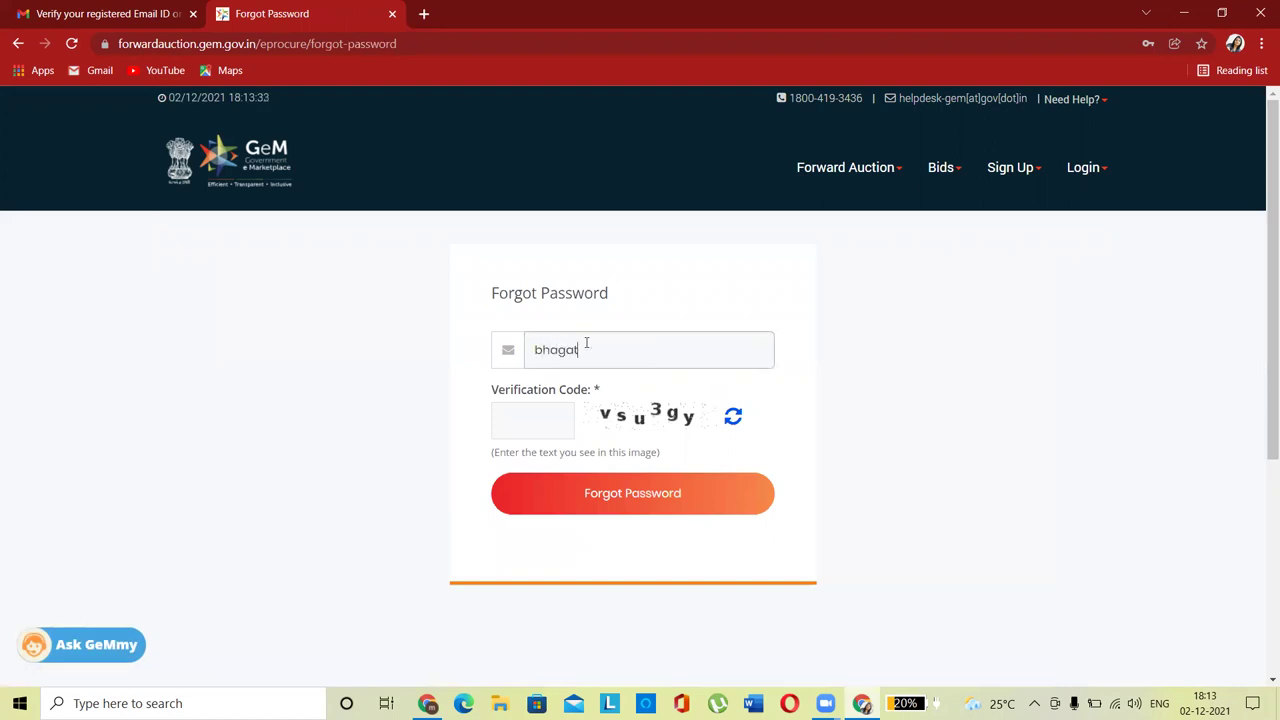
key(Tab)
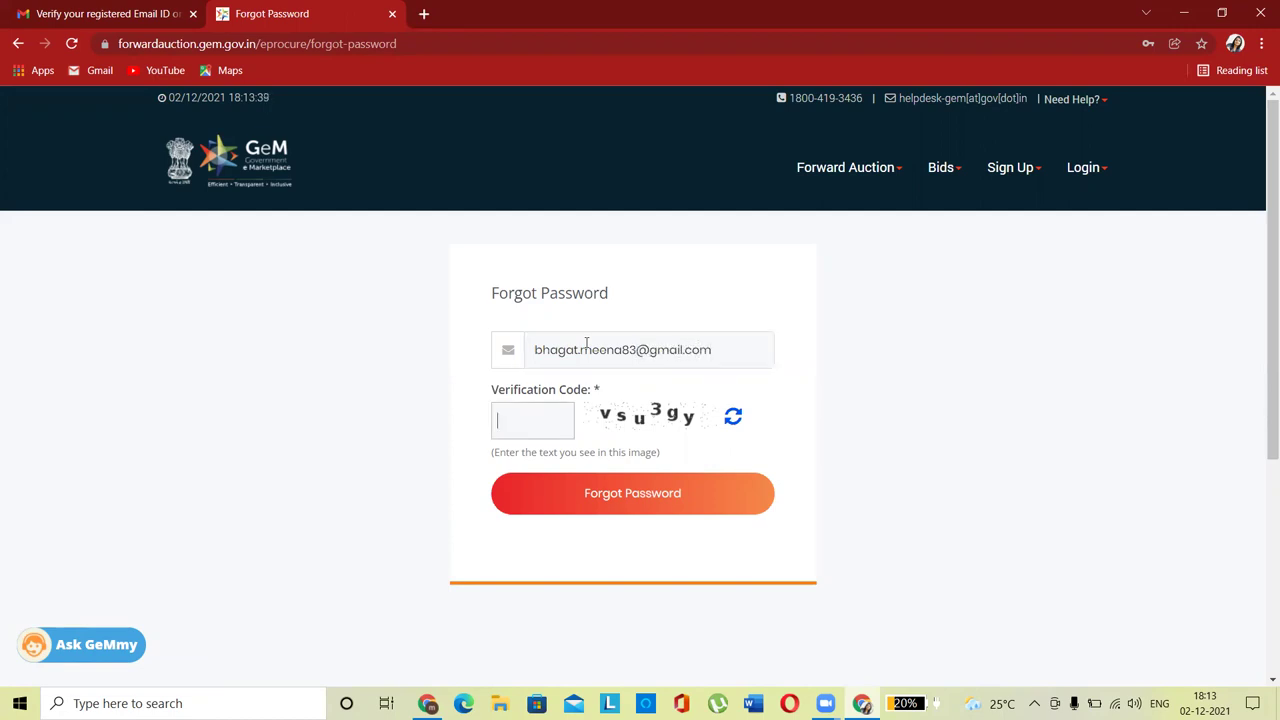
text(vsu3gy)
click(620, 494)
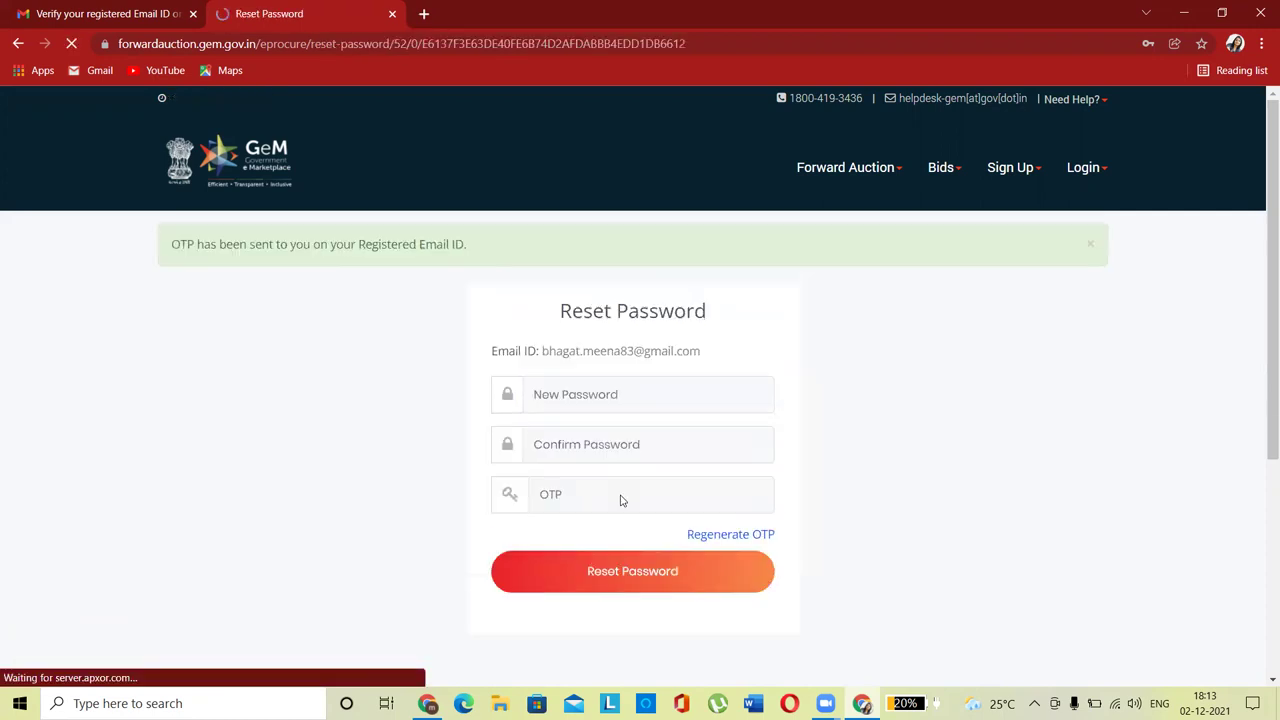
- Enter the new password and its confirmation on the Reset Password form, ready for the OTP
click(605, 403)
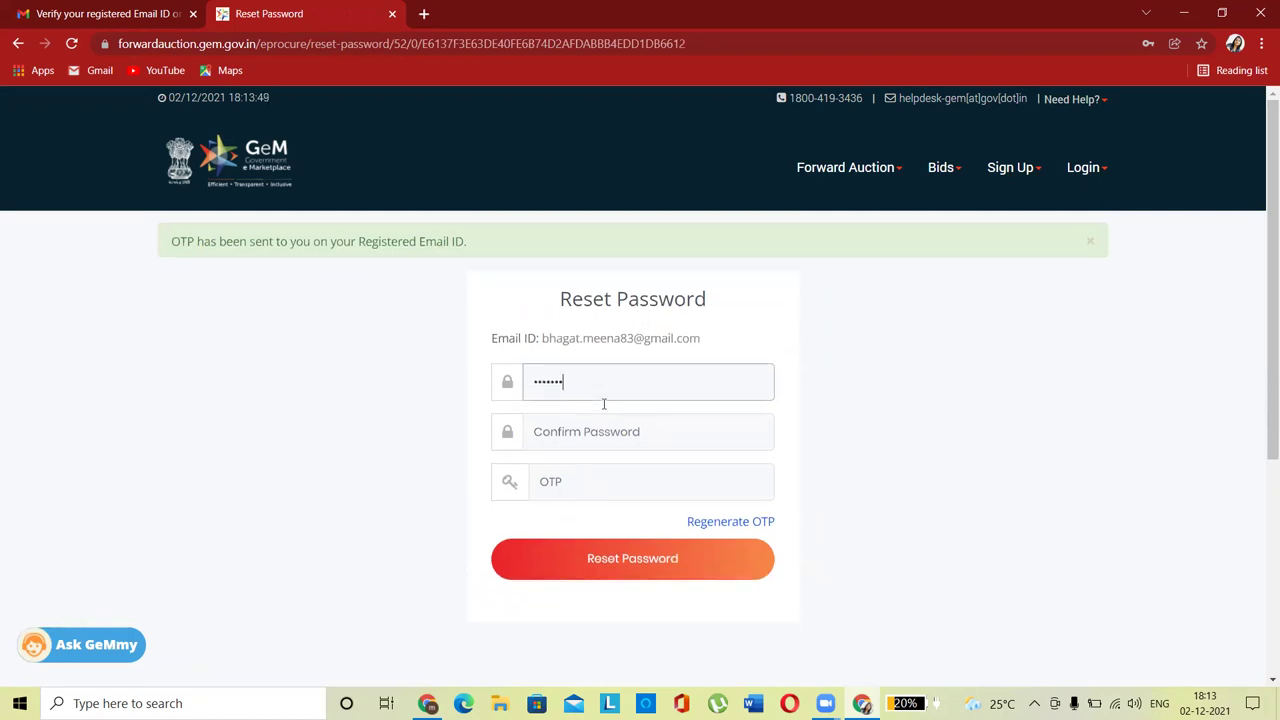
key(Tab)
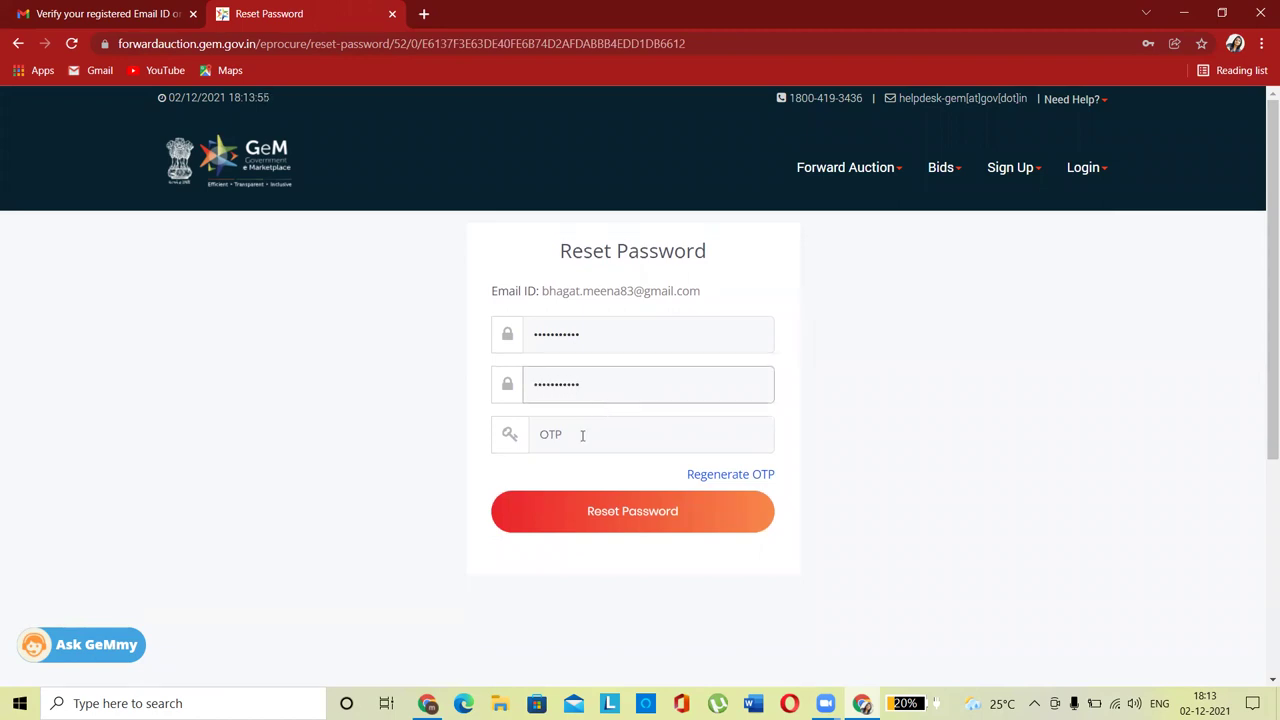
click(657, 433)
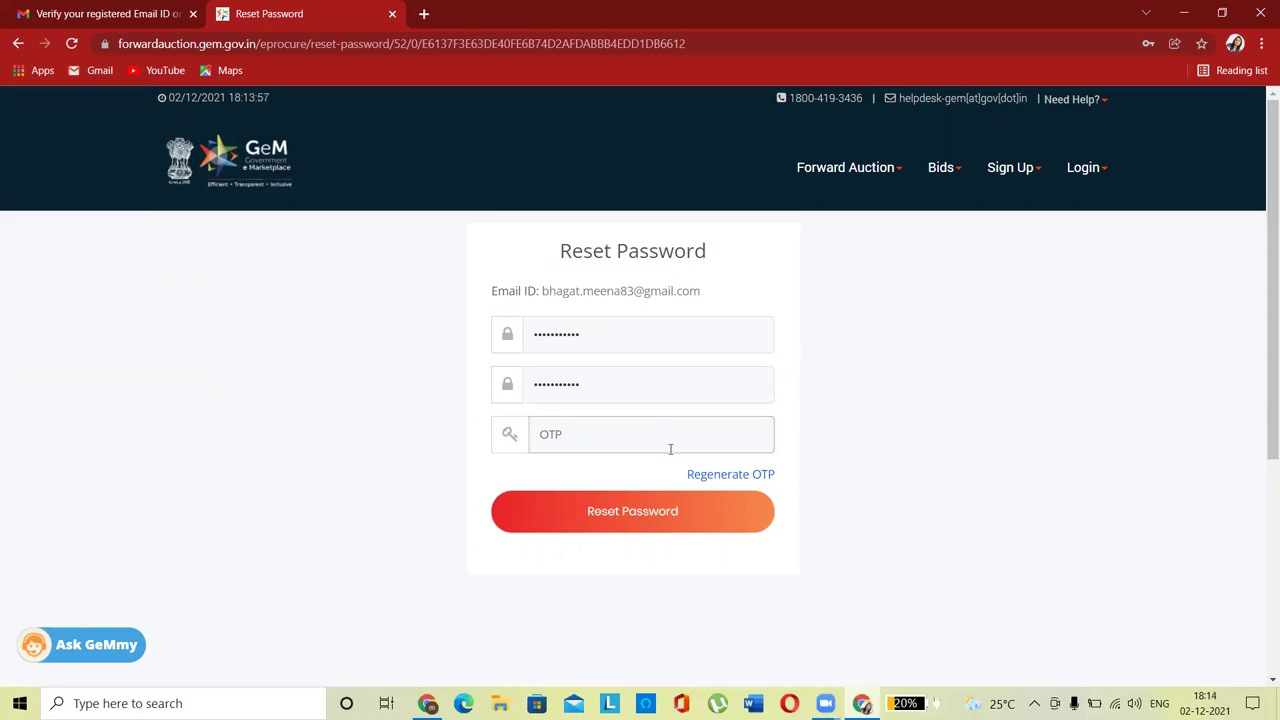
- Open the newest 'OTP for your transaction on GeM.' email in the Gmail inbox
mouse_move(862, 703)
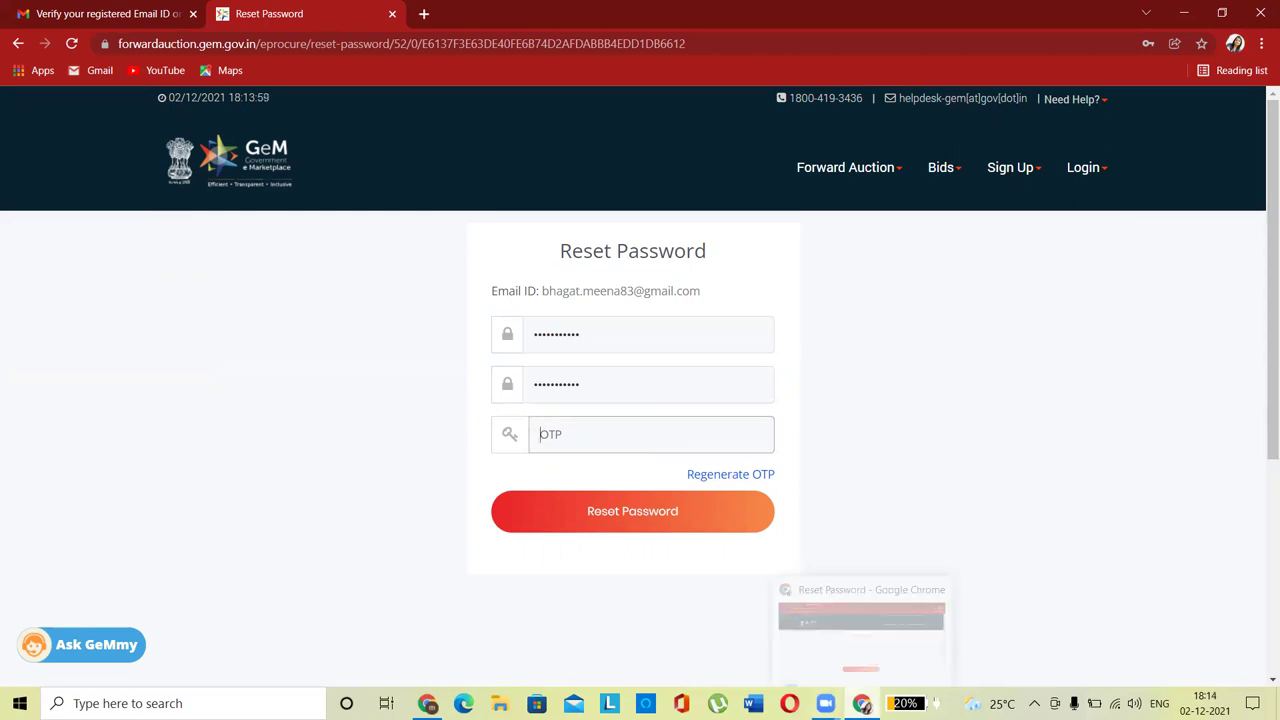
click(862, 703)
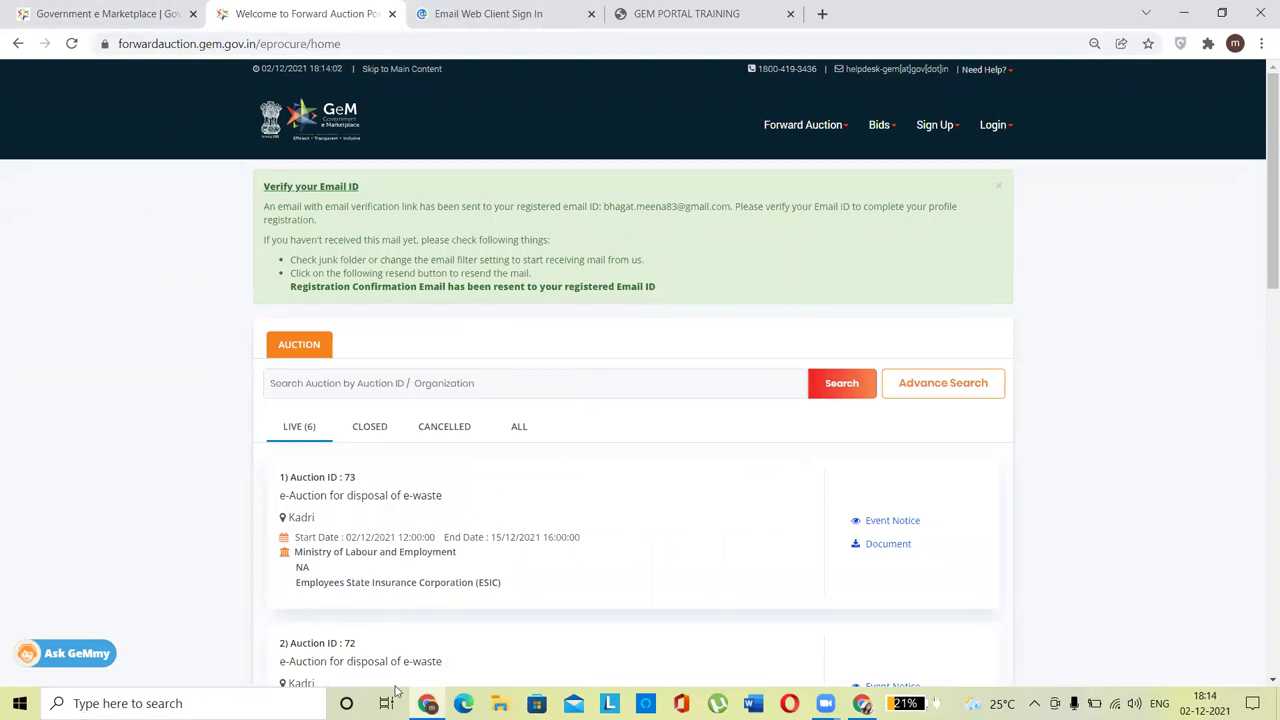
key(super+d)
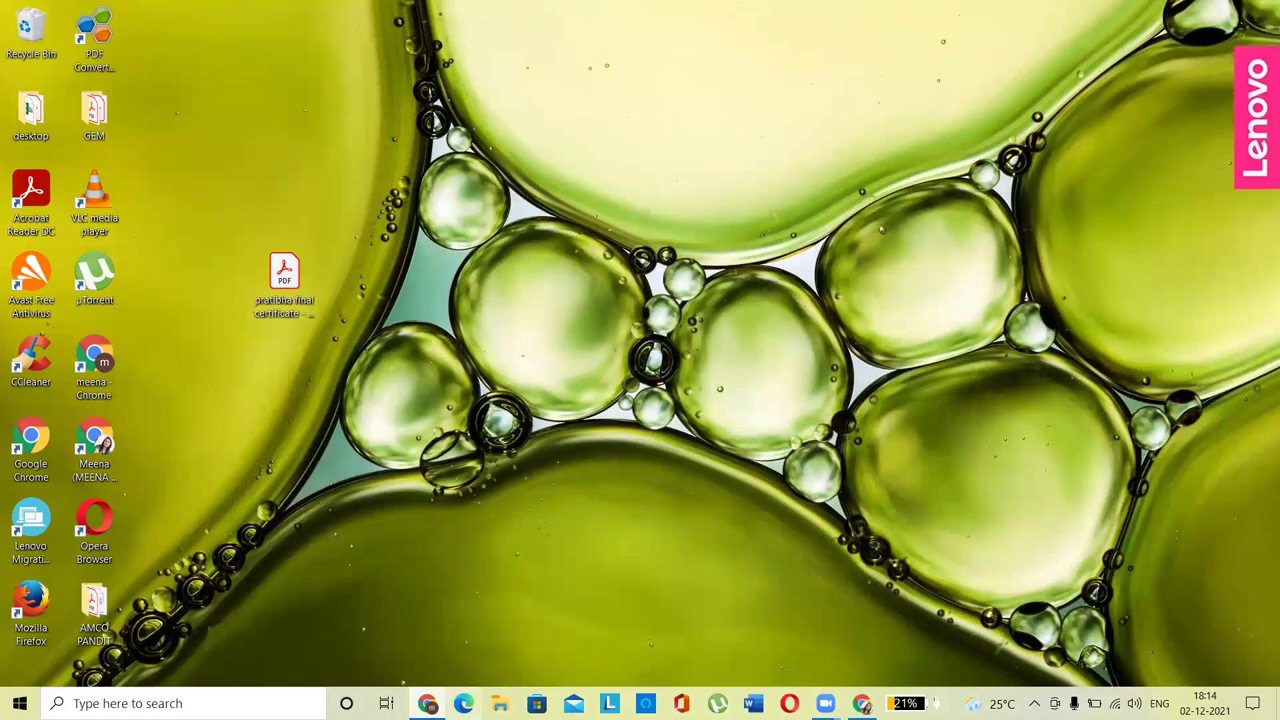
right_click(427, 703)
click(427, 703)
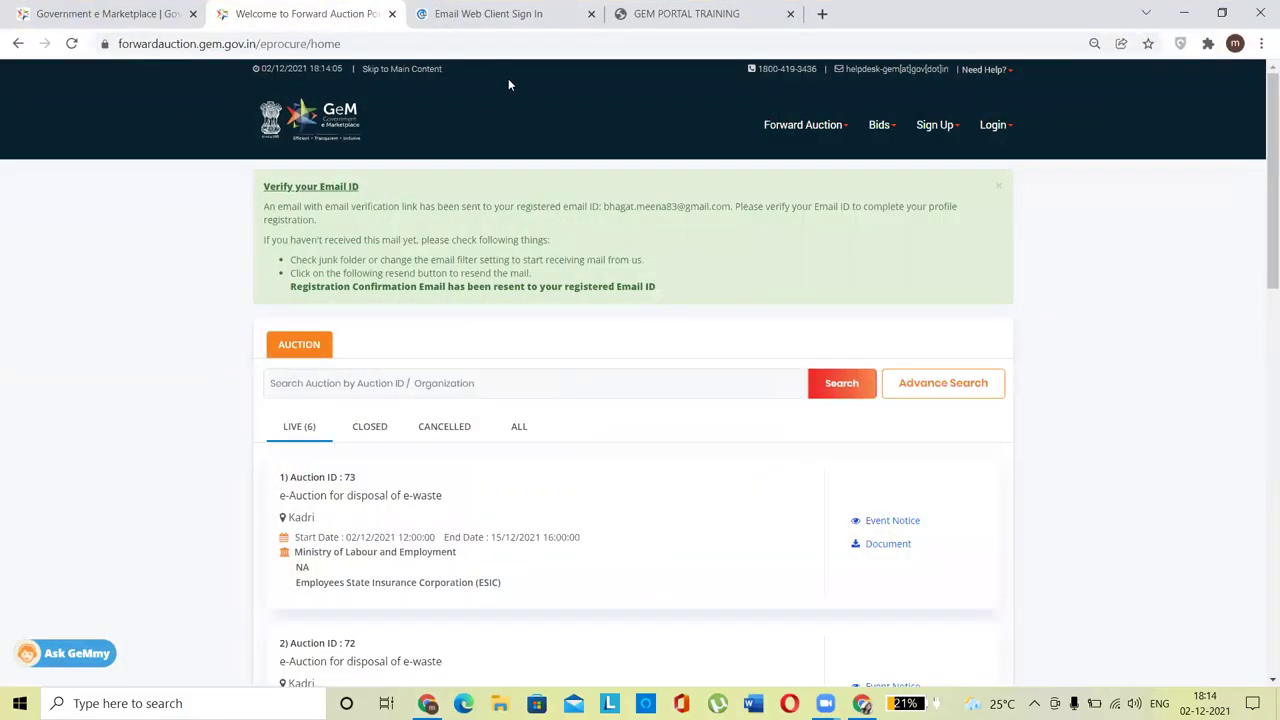
key(alt+Tab)
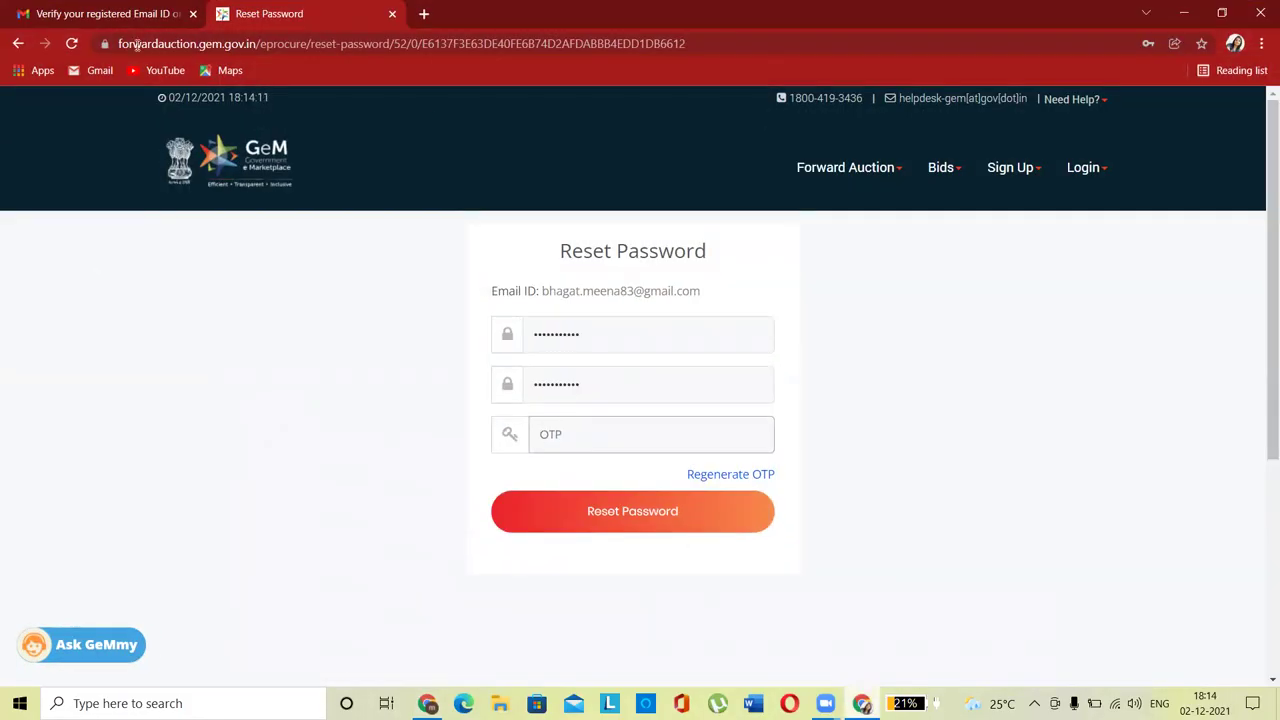
click(108, 12)
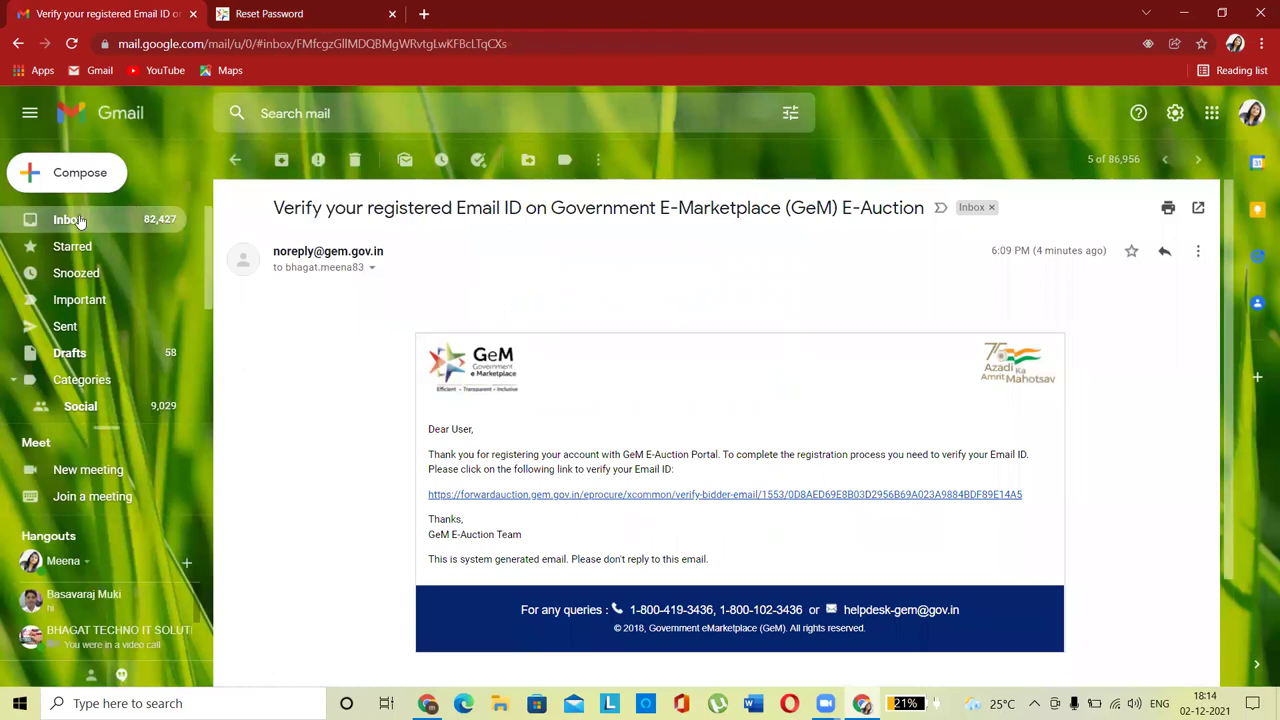
click(79, 220)
click(513, 245)
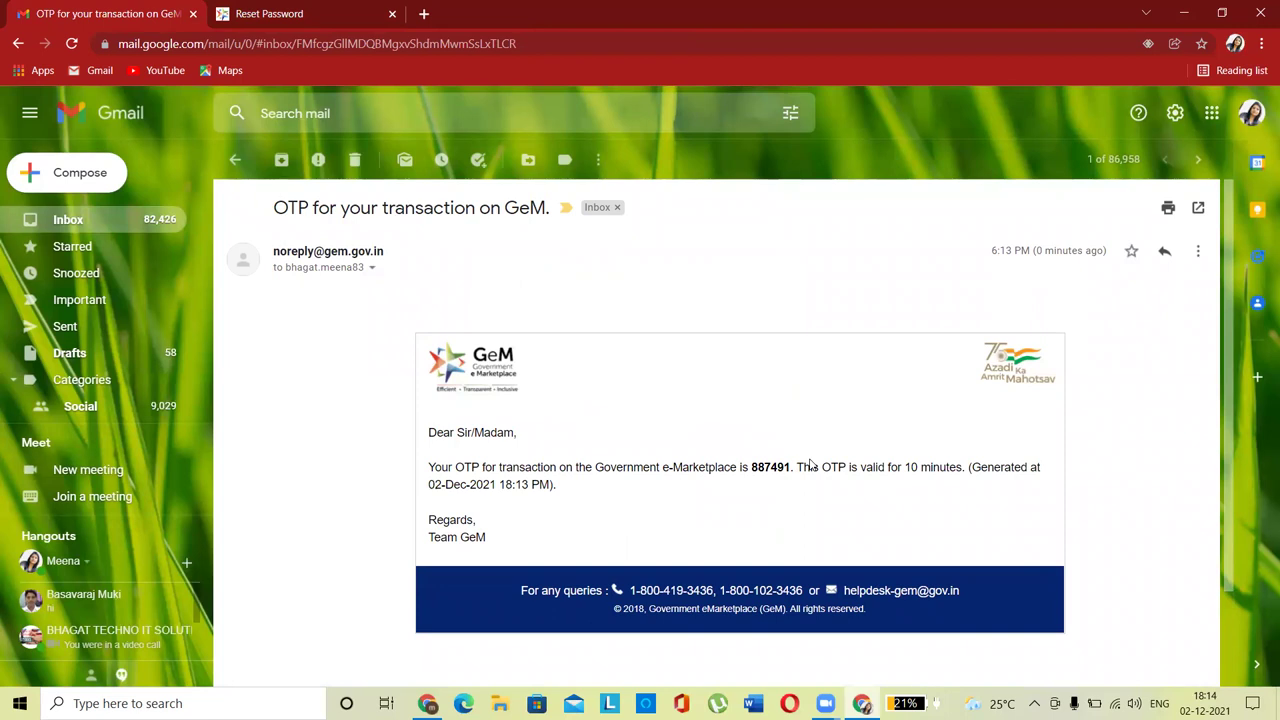
- Return from Gmail to the GeM Reset Password page
click(1184, 13)
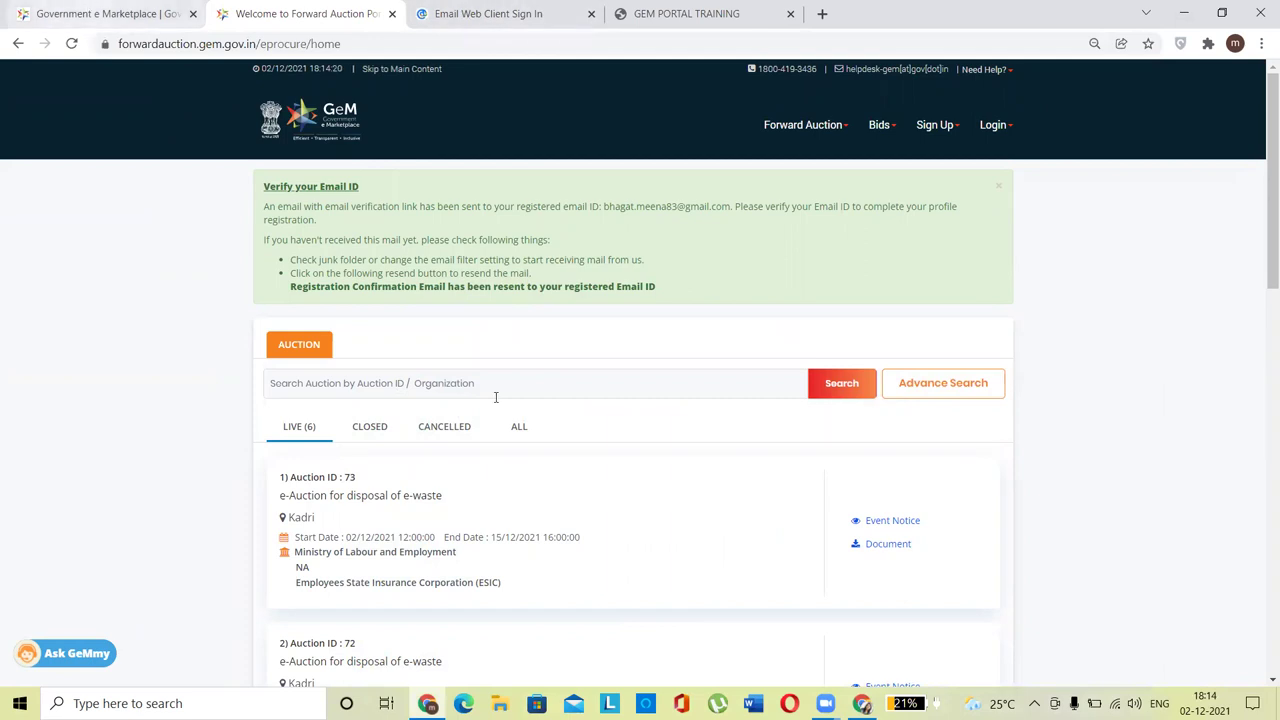
click(862, 703)
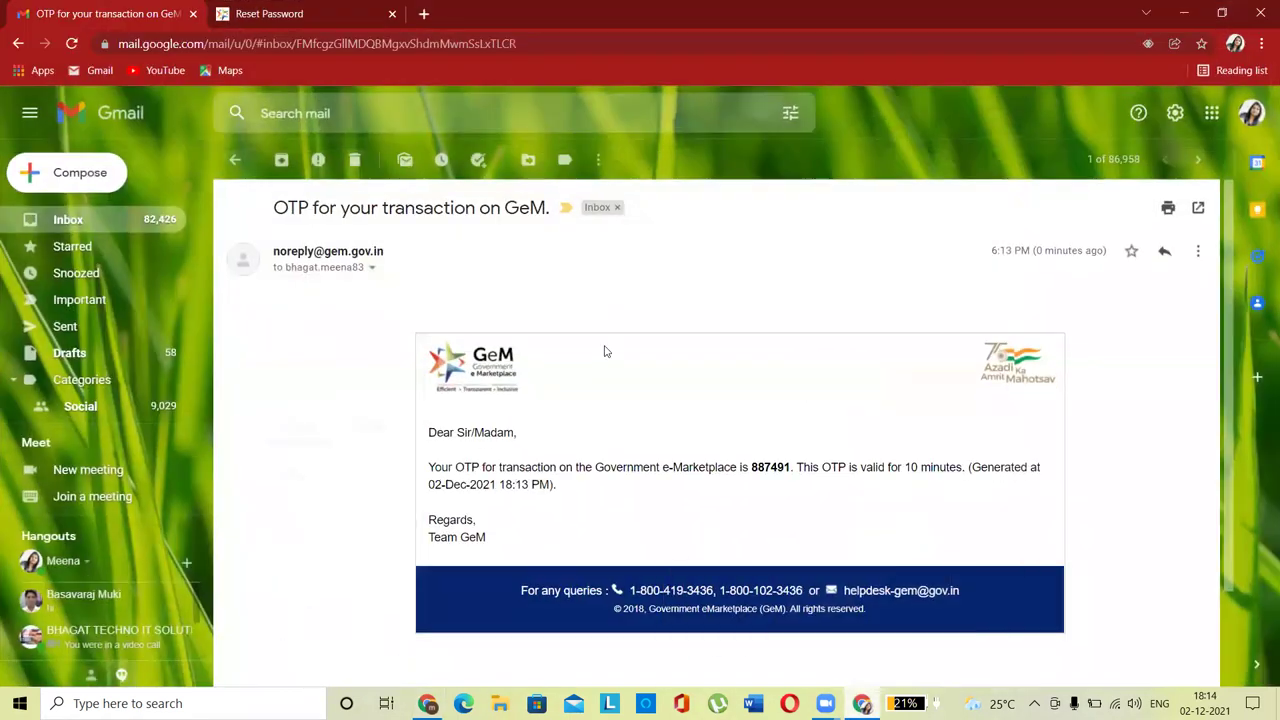
key(ctrl+Tab)
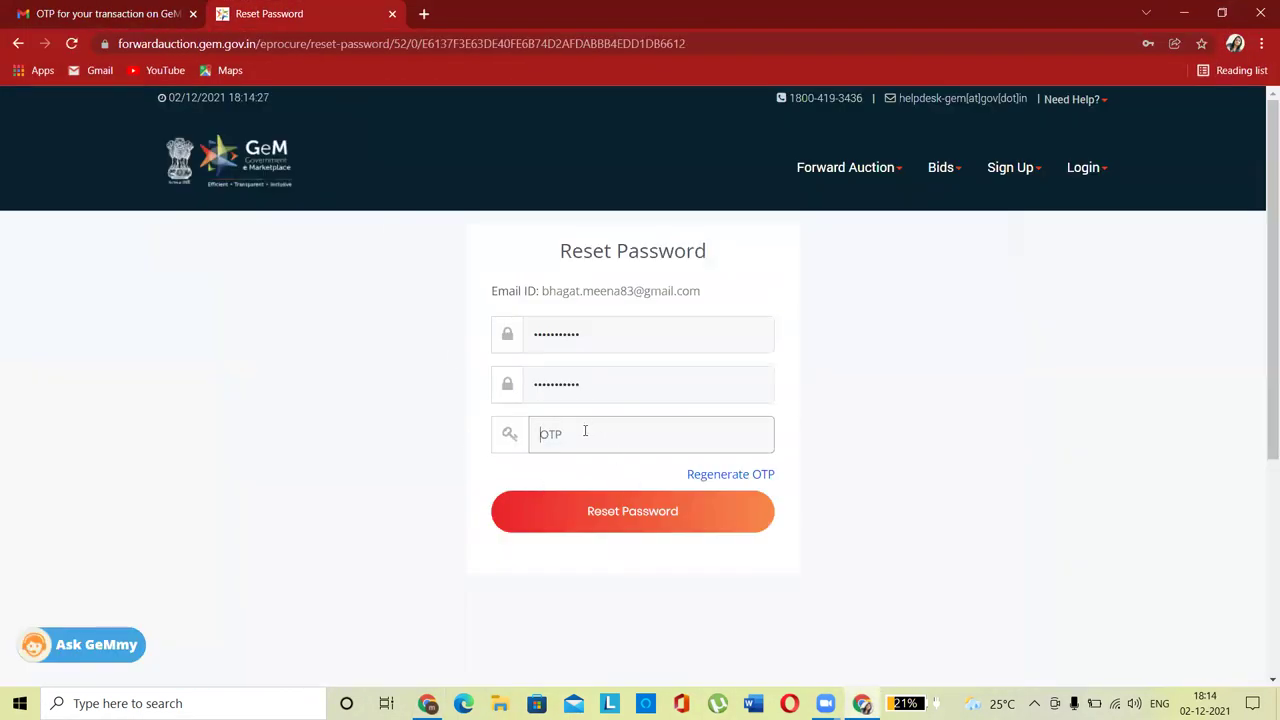
- Submit the reset with the emailed OTP and decline Chrome's offer to save the password
click(585, 430)
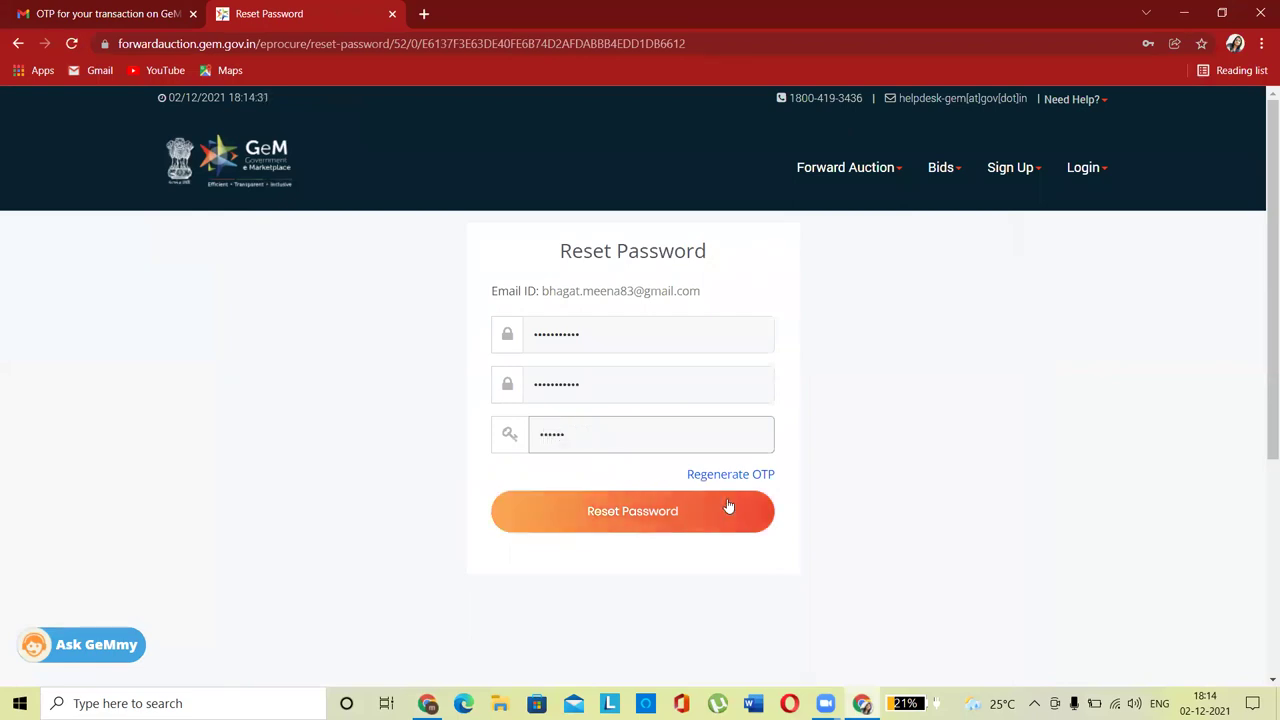
click(629, 514)
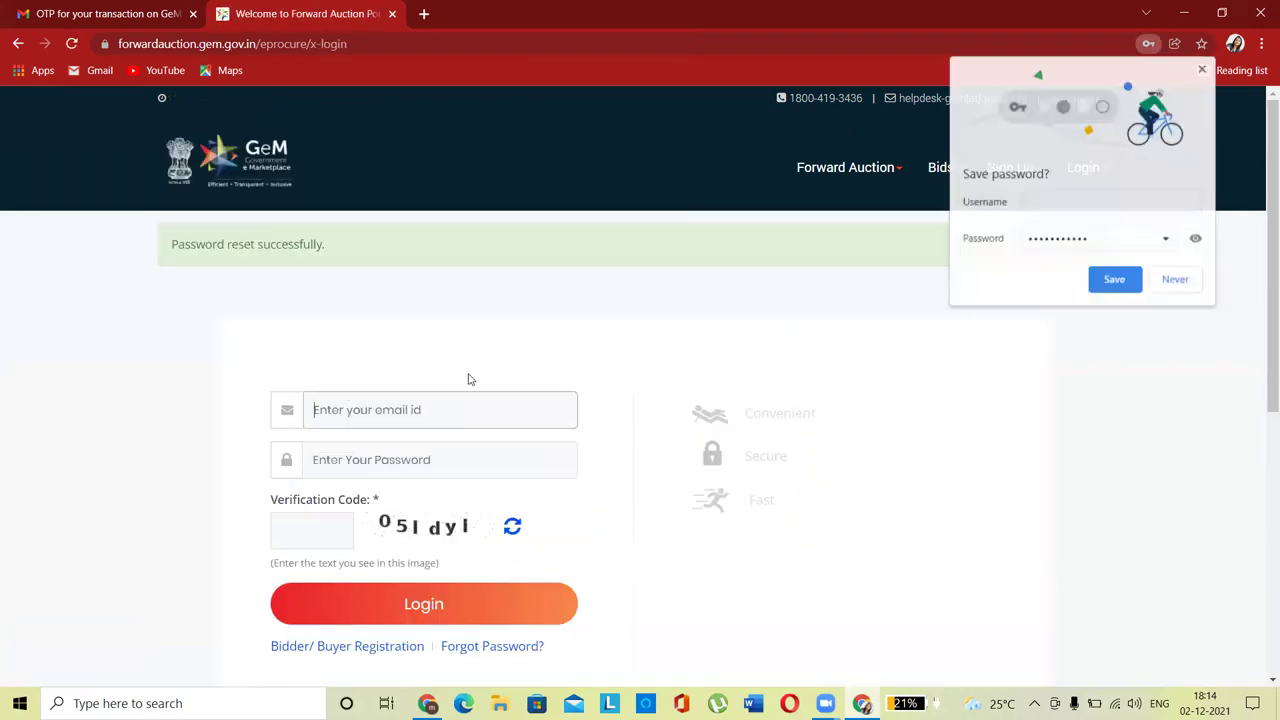
click(1172, 281)
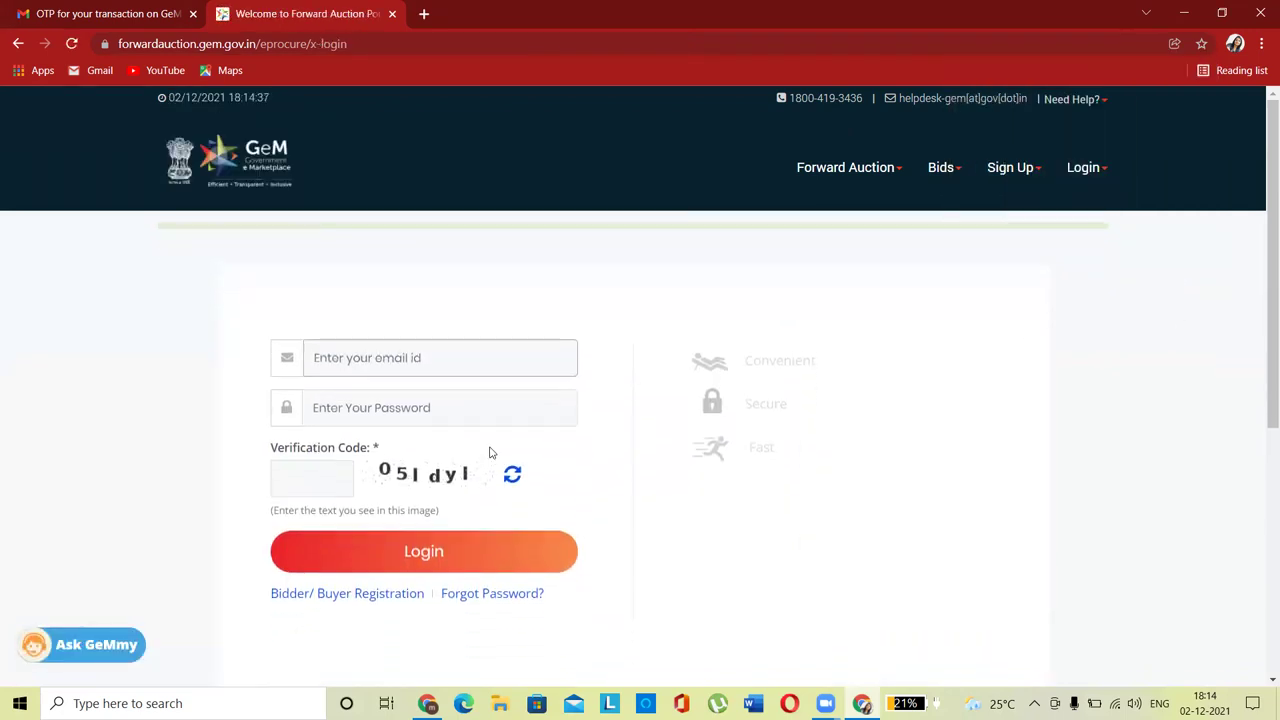
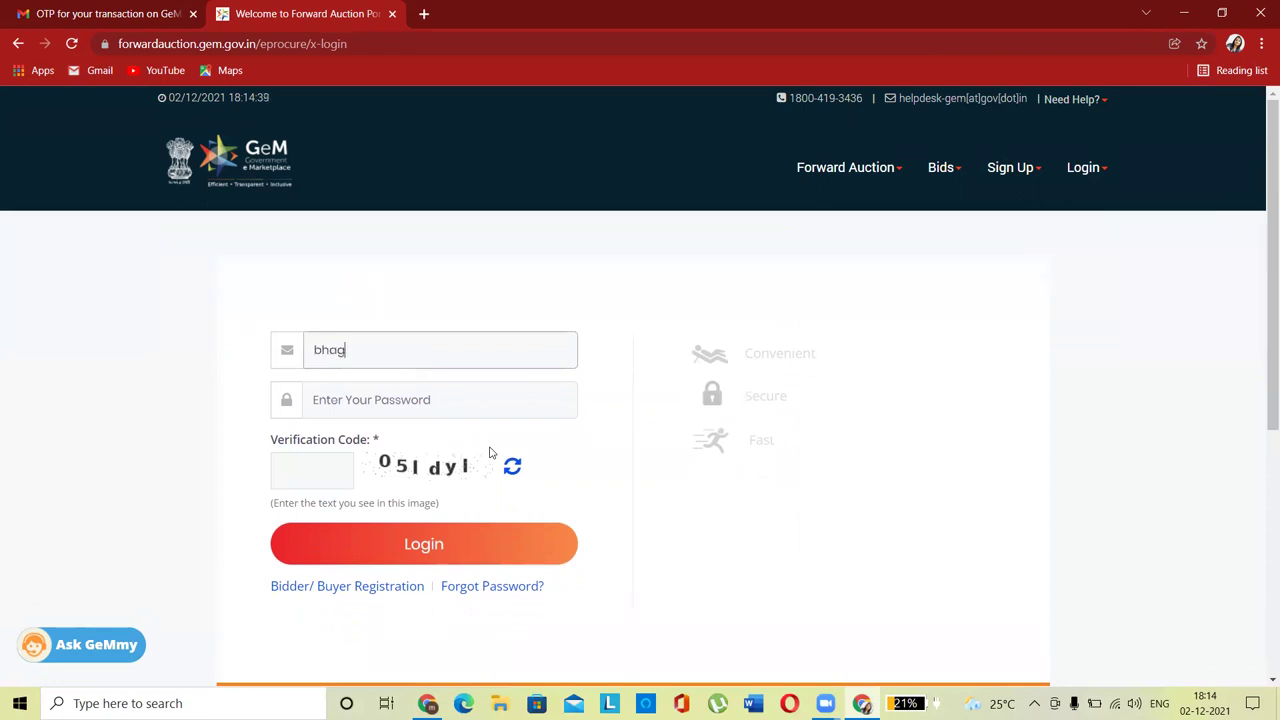
- Fill the login form with the registered email, the new password and the captcha
key(Tab)
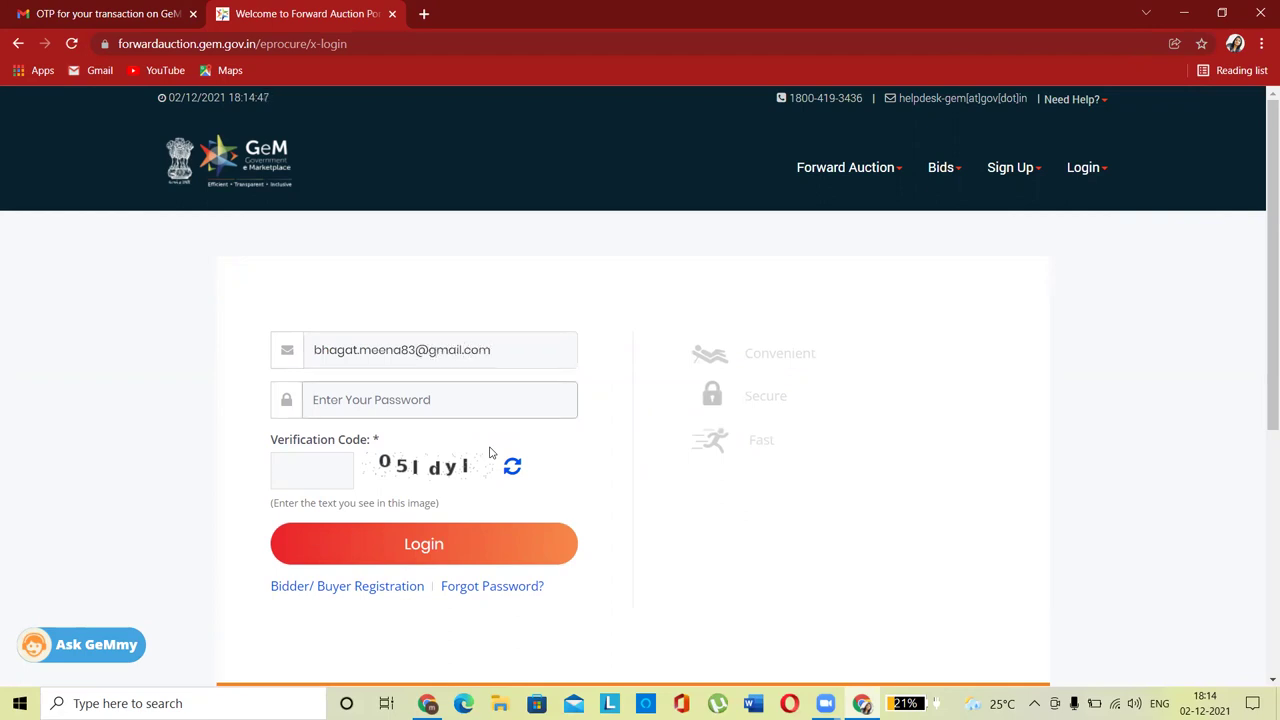
text(••••••••••)
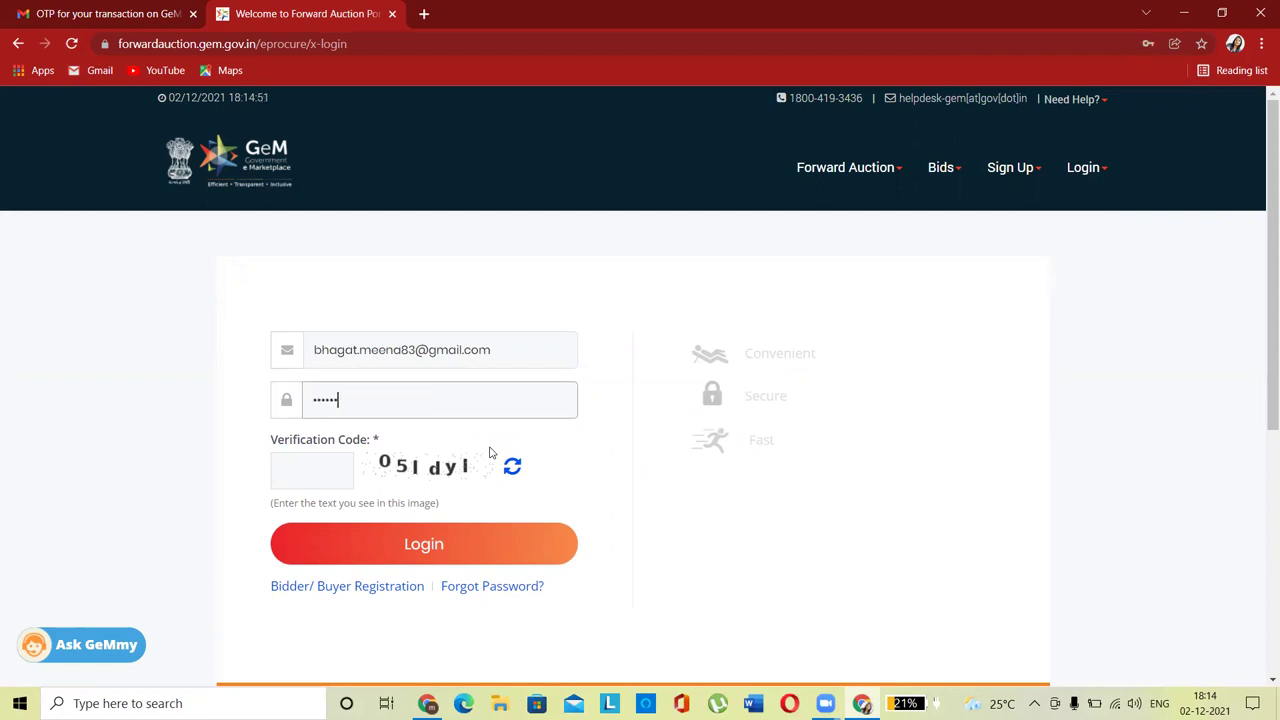
key(Tab)
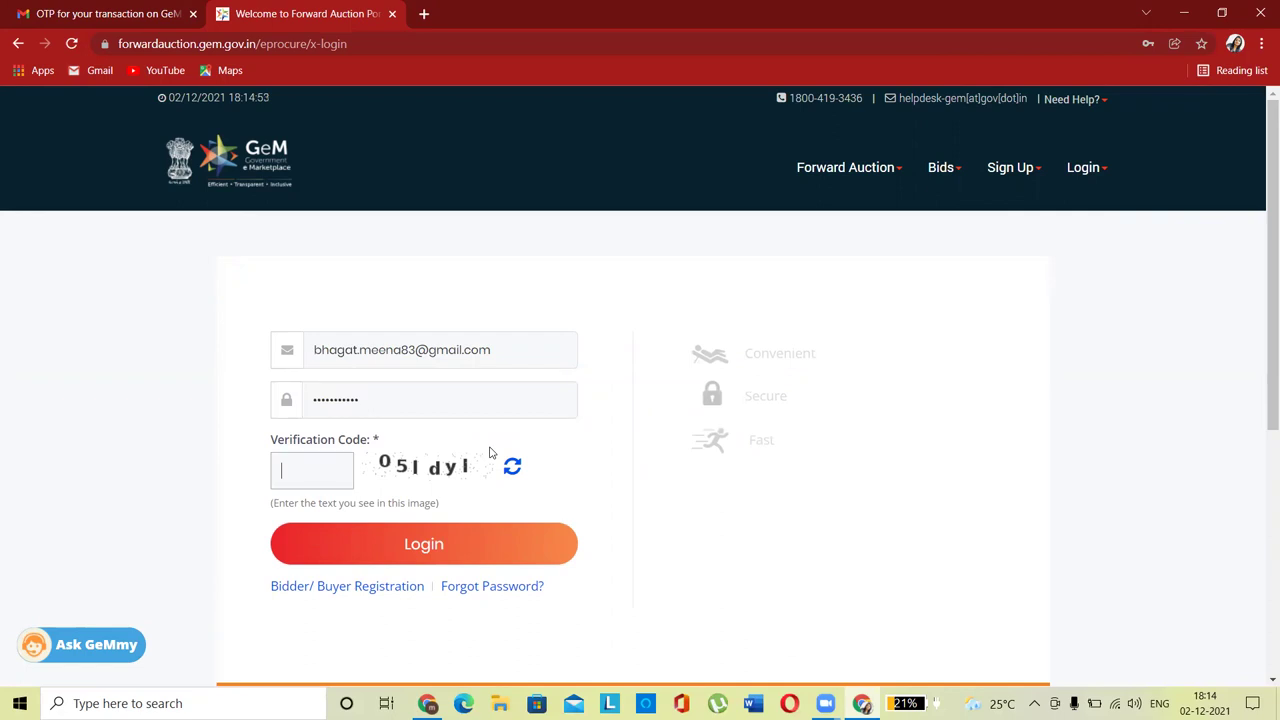
text(05)
- Finish the captcha, log in, and save the credentials in Chrome
text(yl)
click(444, 547)
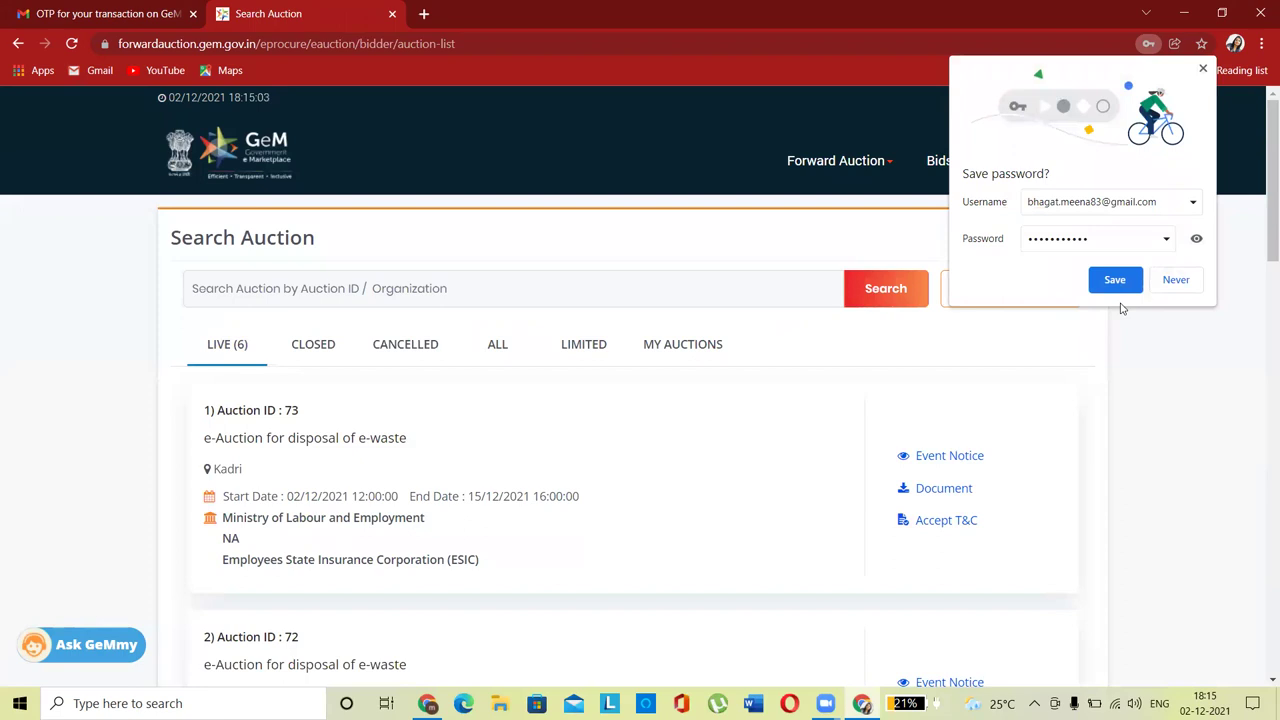
click(1115, 282)
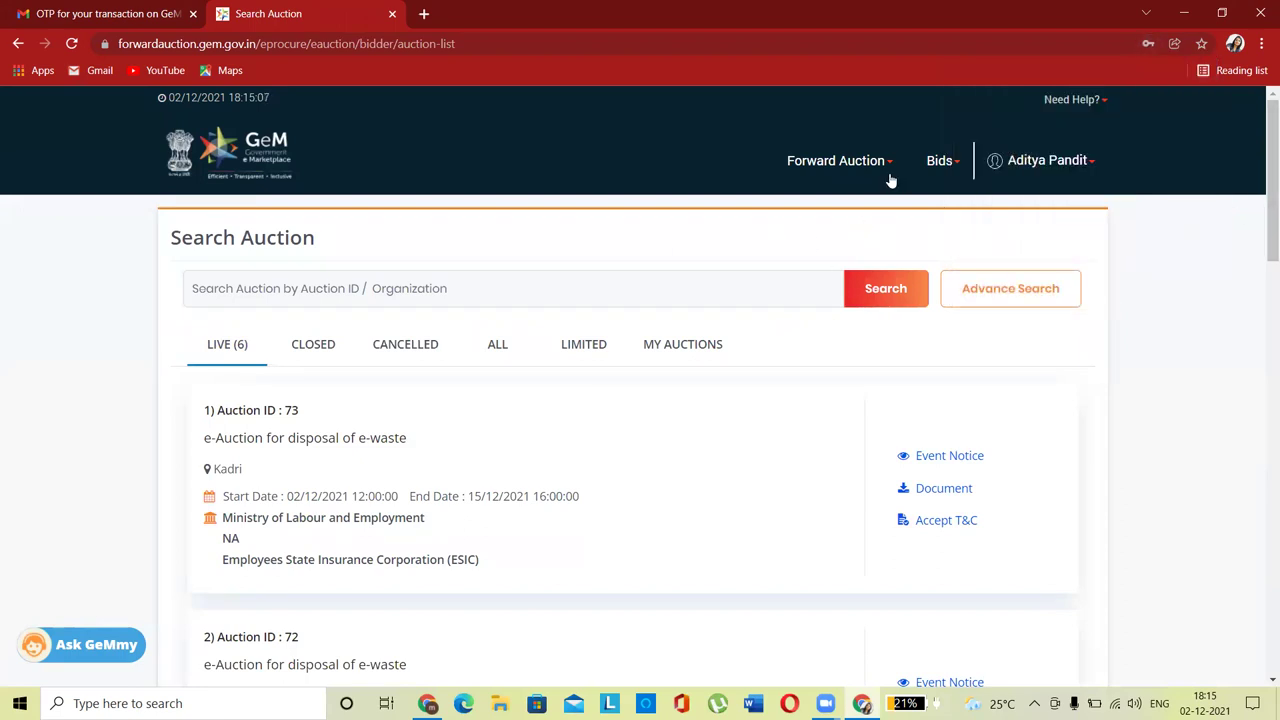
- Check the Bids menu and browse the Search Auction list of six live auctions
click(940, 161)
scroll(1261, 280, down, 3)
scroll(1261, 283, up, 1)
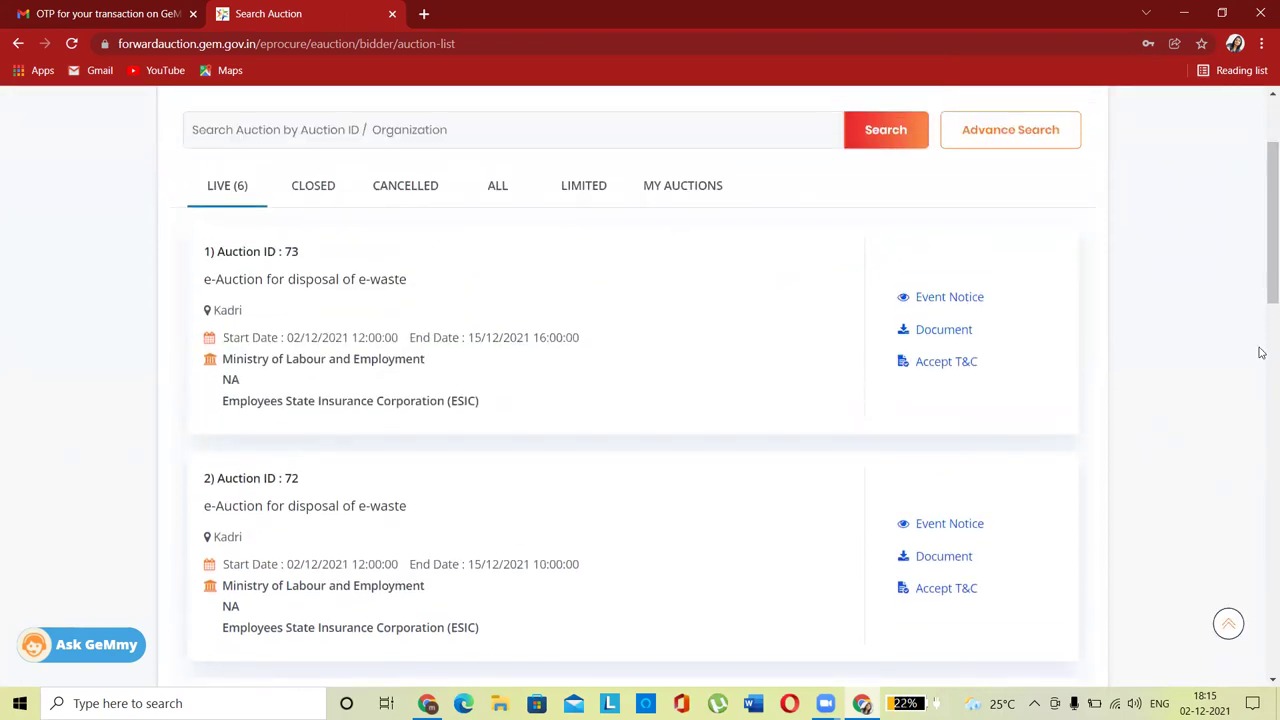
scroll(1262, 243, up, 2)
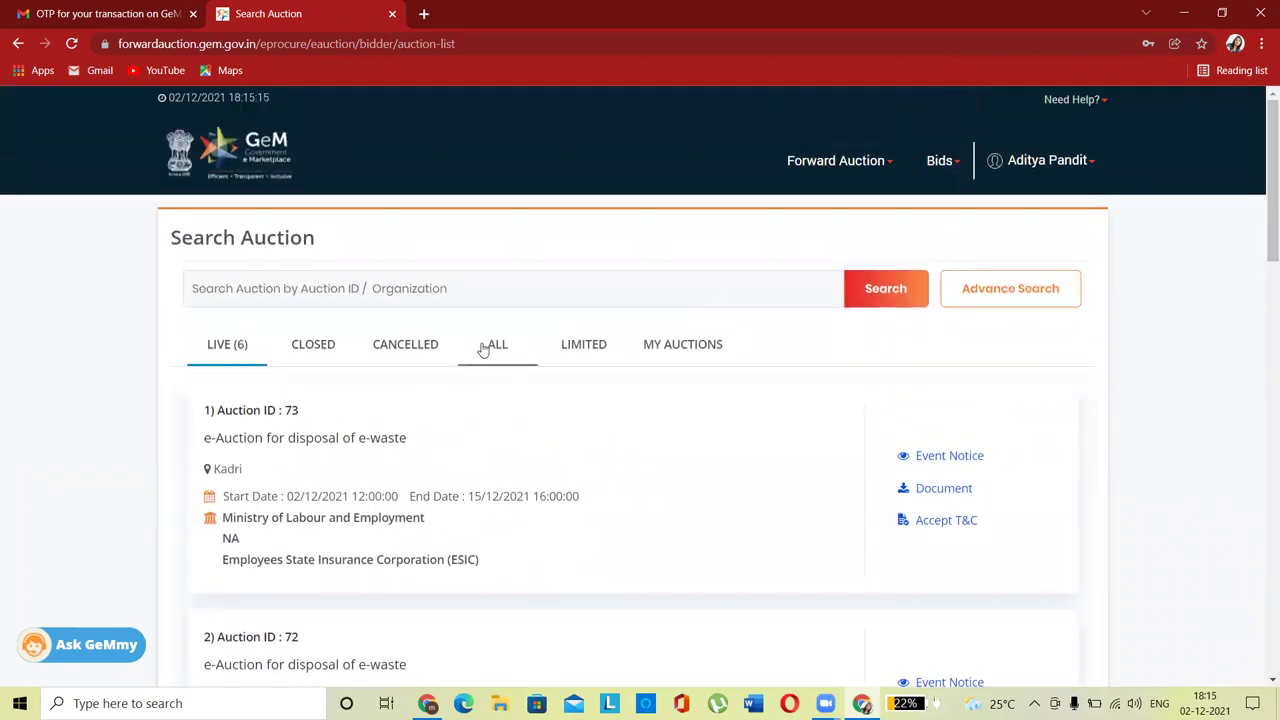